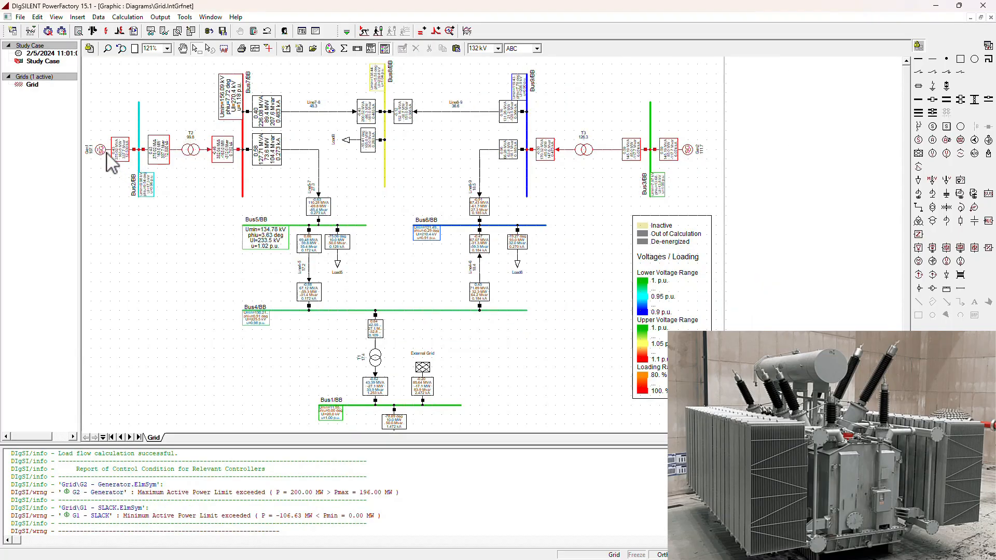
pyautogui.click(115, 161)
pyautogui.click(689, 150)
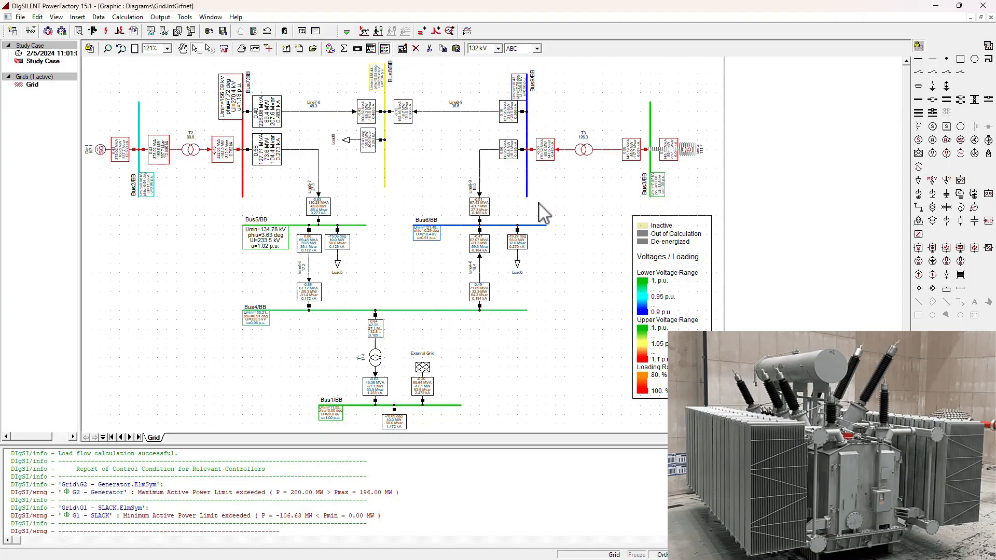
pyautogui.click(508, 226)
pyautogui.click(533, 312)
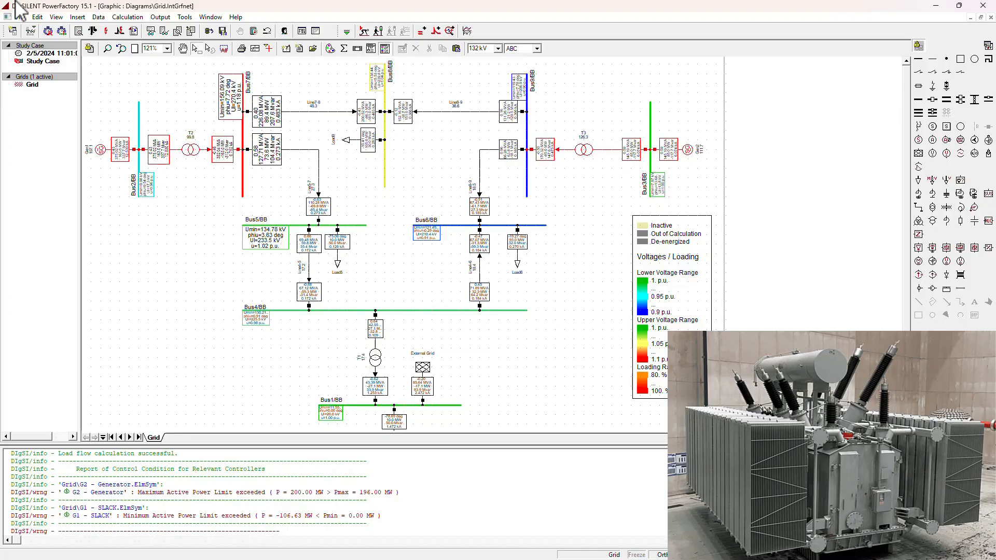
# Run a balanced, positive-sequence AC load flow calculation on the grid.
pyautogui.click(93, 30)
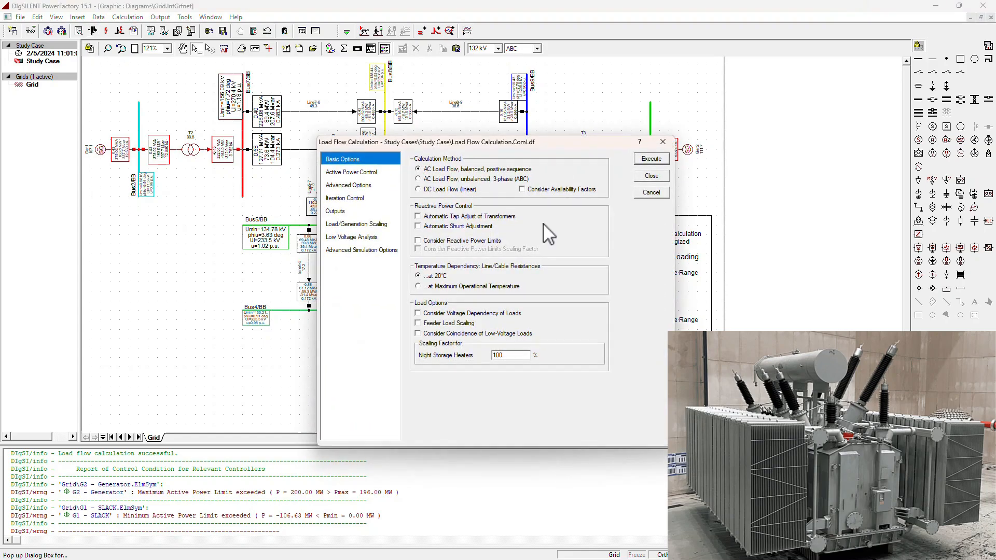
pyautogui.click(652, 158)
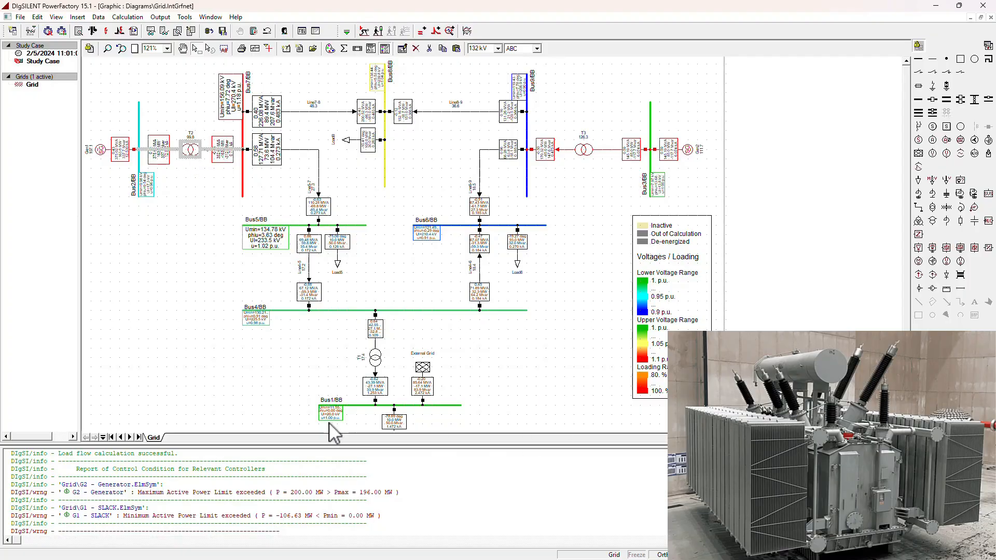
# Open transformer T2 between Bus2 and Bus7 and review its basic data and load flow settings.
pyautogui.doubleClick(191, 151)
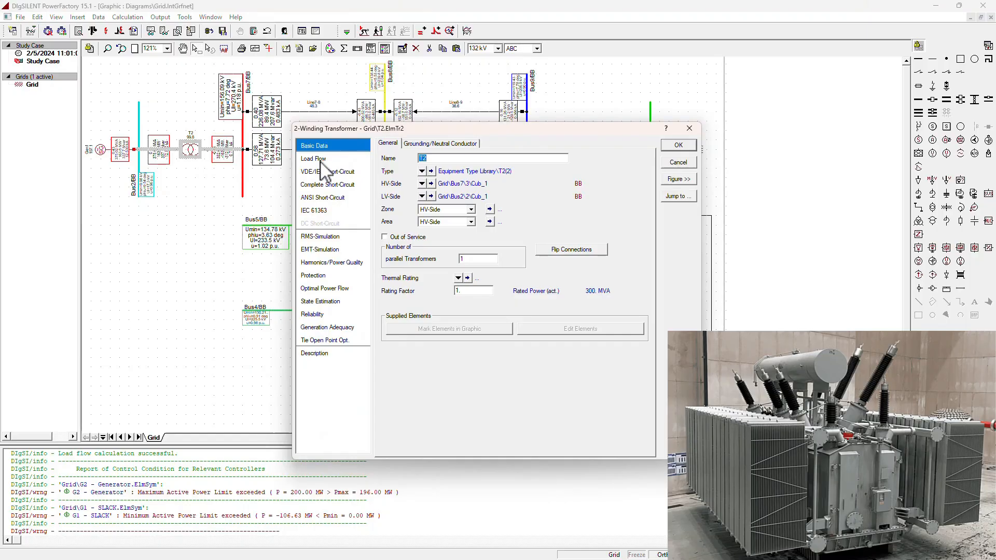
pyautogui.click(318, 159)
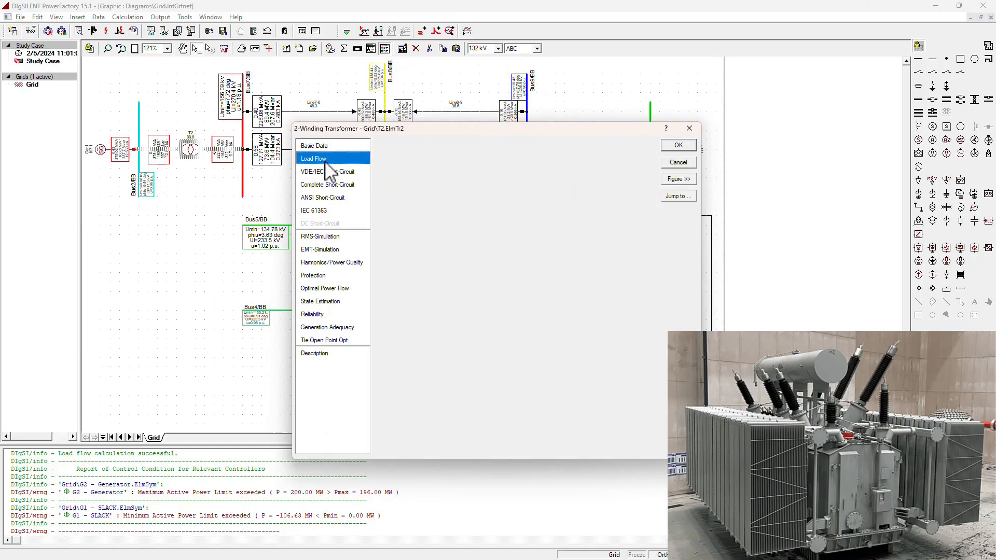
pyautogui.click(327, 145)
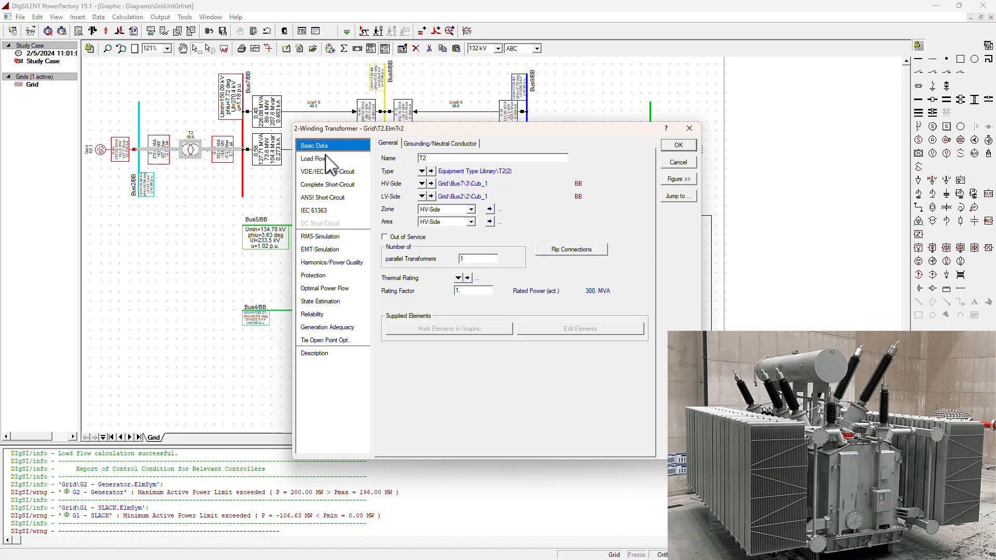
pyautogui.click(332, 159)
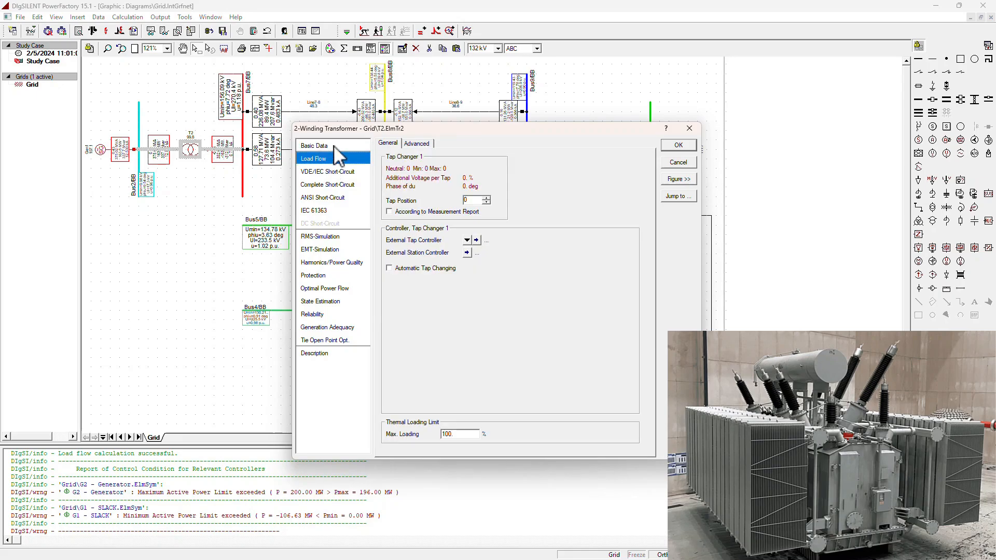
pyautogui.click(335, 145)
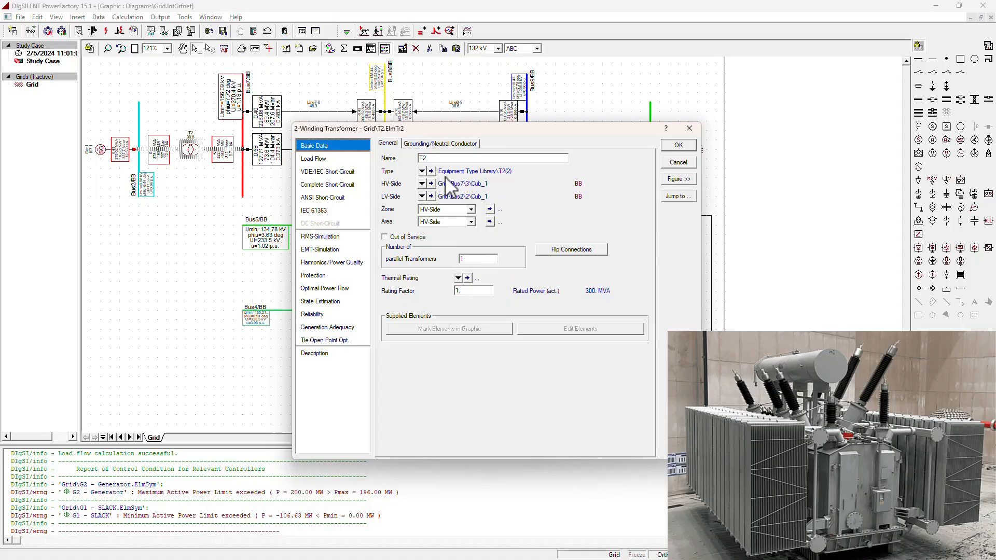
pyautogui.click(423, 172)
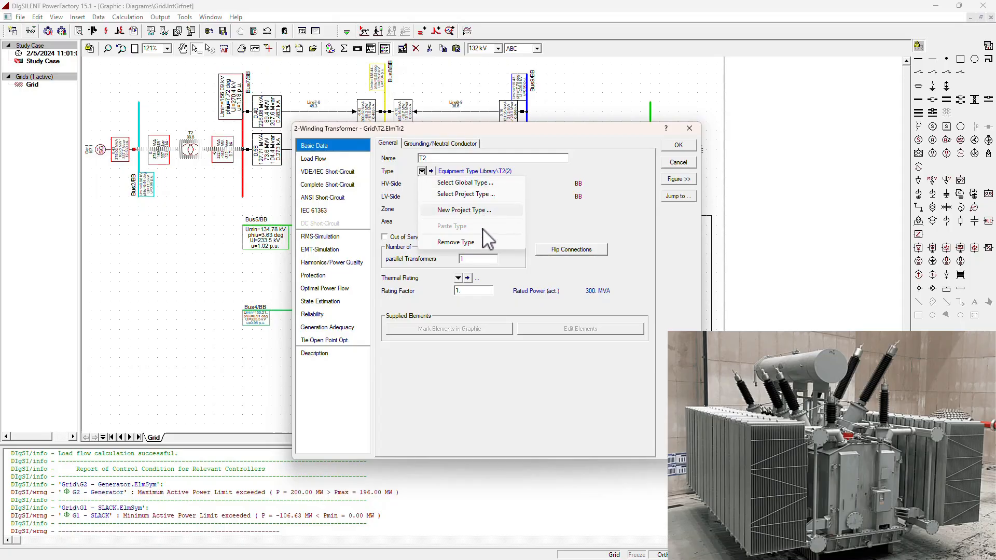
pyautogui.click(481, 210)
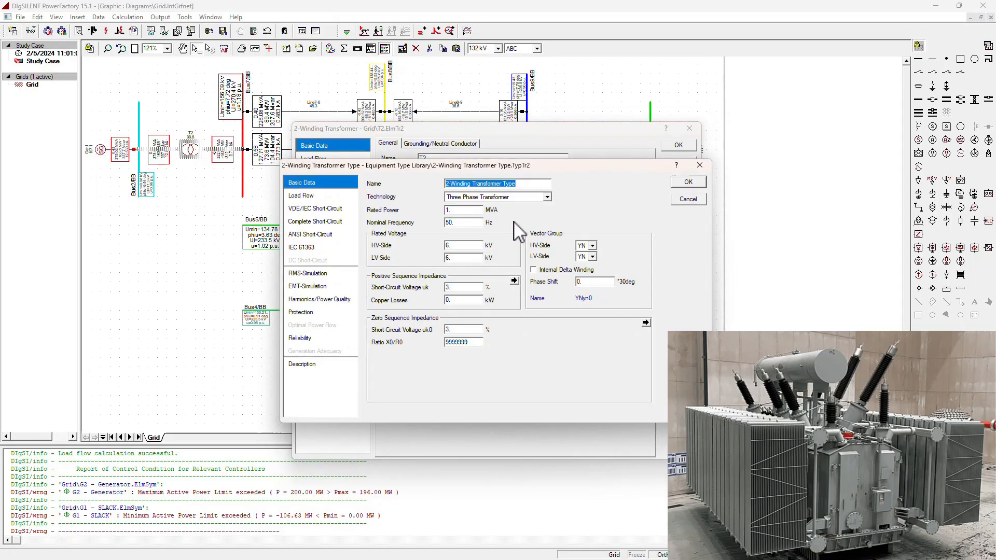
pyautogui.click(689, 199)
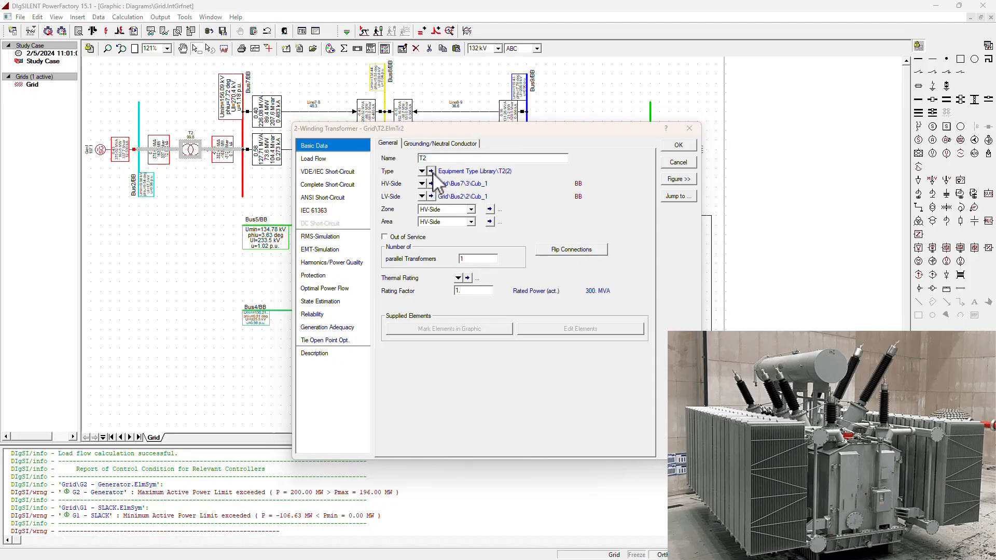
# Open the type assigned to transformer T2 and capture a screenshot of its basic data without changing the transformer.
pyautogui.click(431, 171)
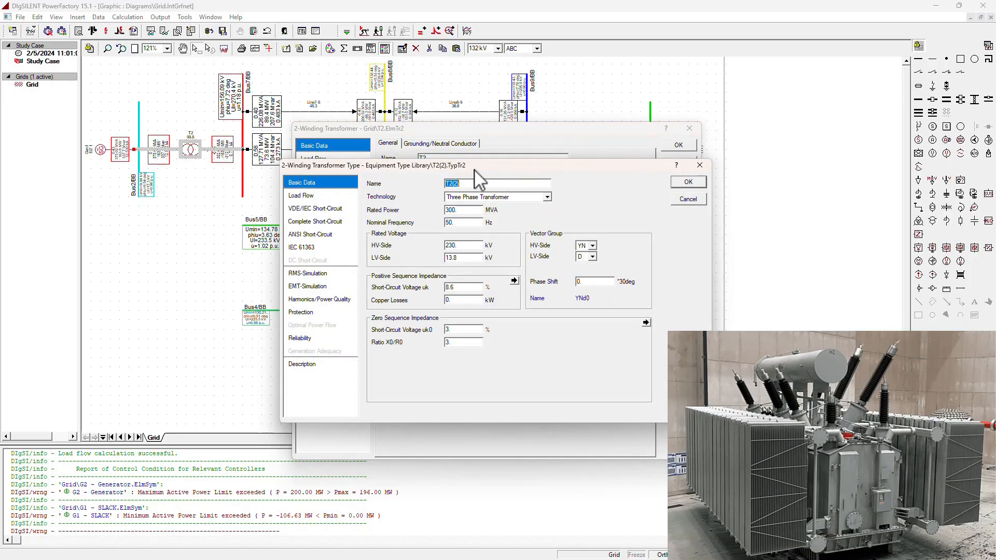
pyautogui.moveTo(473, 168)
pyautogui.mouseDown()
pyautogui.moveTo(475, 189)
pyautogui.moveTo(476, 179)
pyautogui.mouseUp()
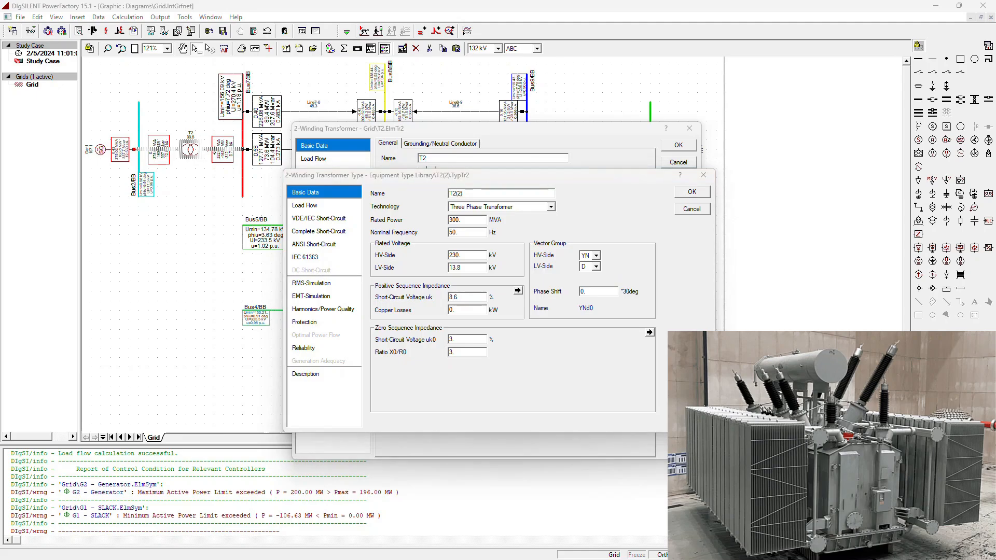
pyautogui.press('super+shift+s')
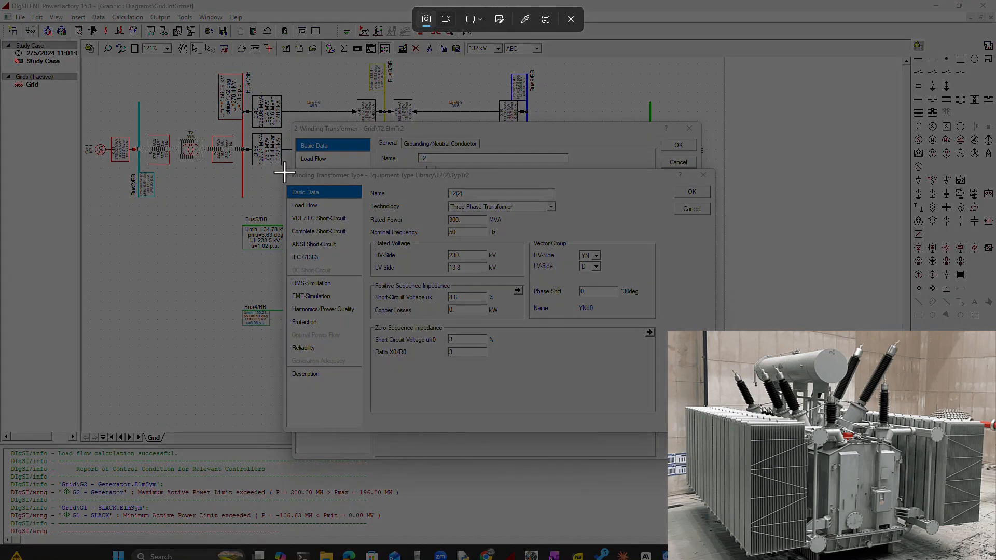
pyautogui.moveTo(285, 168); pyautogui.dragTo(714, 432)
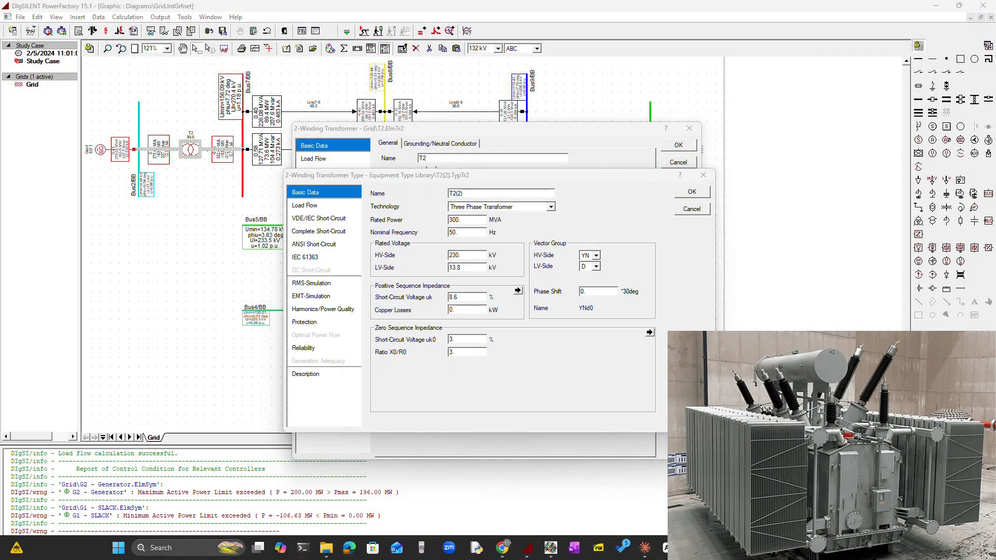
pyautogui.moveTo(995, 86); pyautogui.dragTo(488, 0)
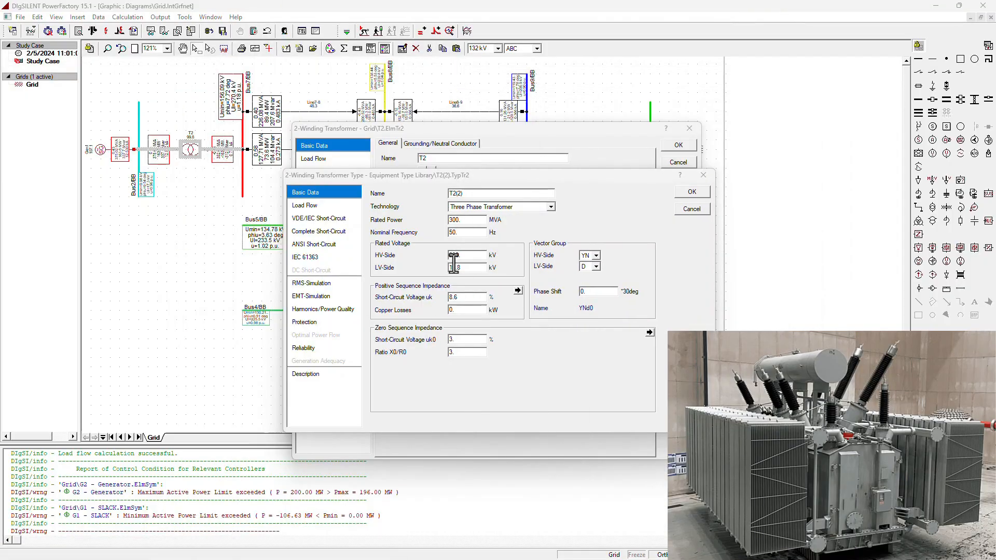
pyautogui.click(697, 208)
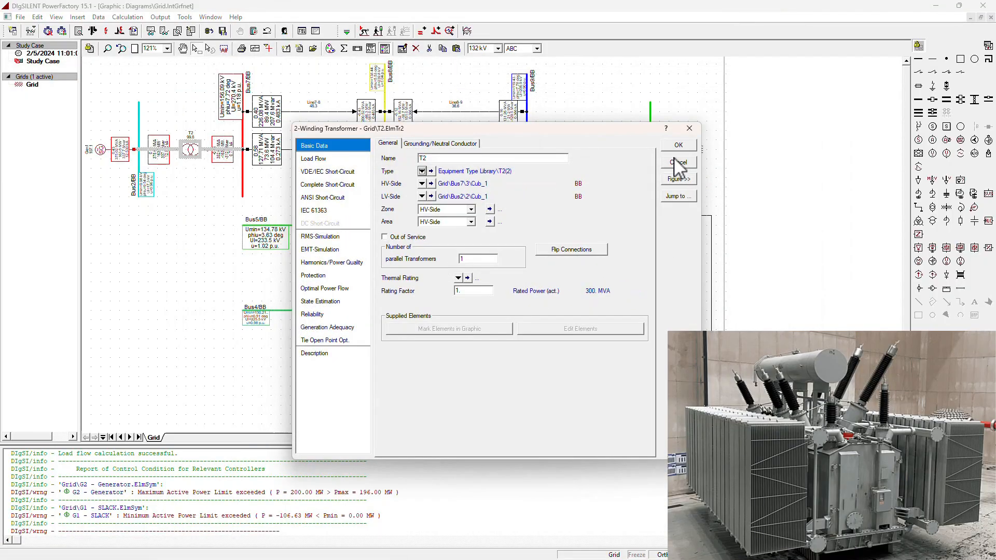
pyautogui.click(674, 158)
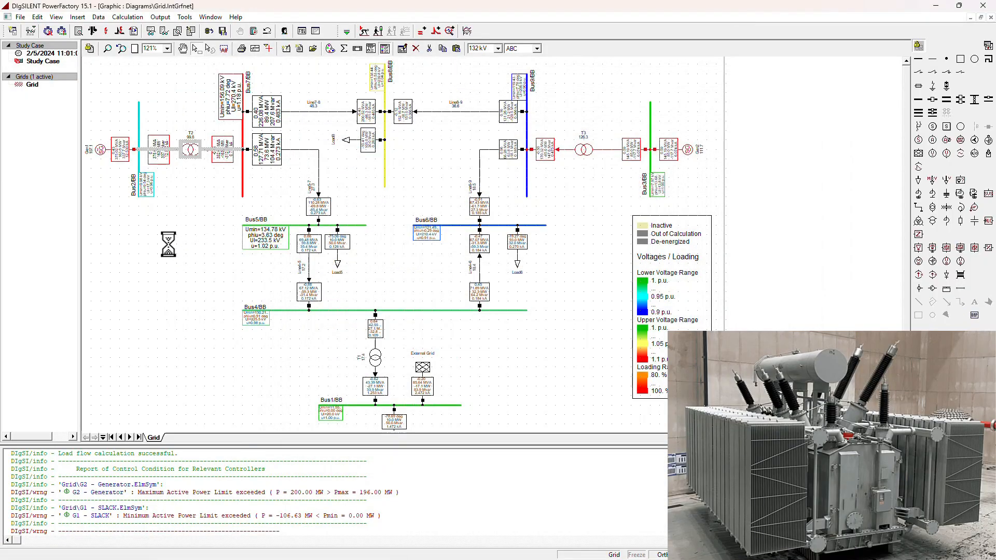
# Remove the assigned type from transformer T2 and accept the change.
pyautogui.click(193, 151)
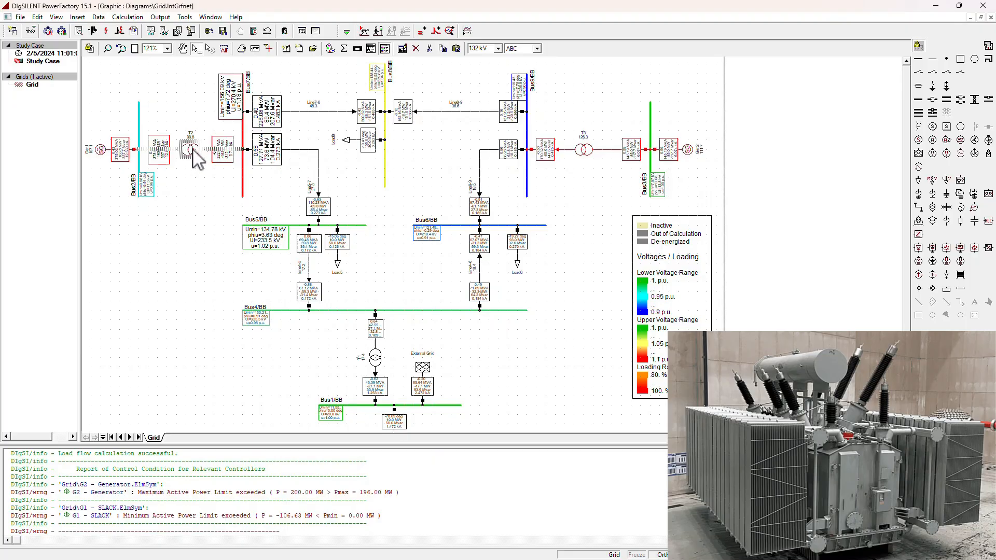
pyautogui.doubleClick(193, 150)
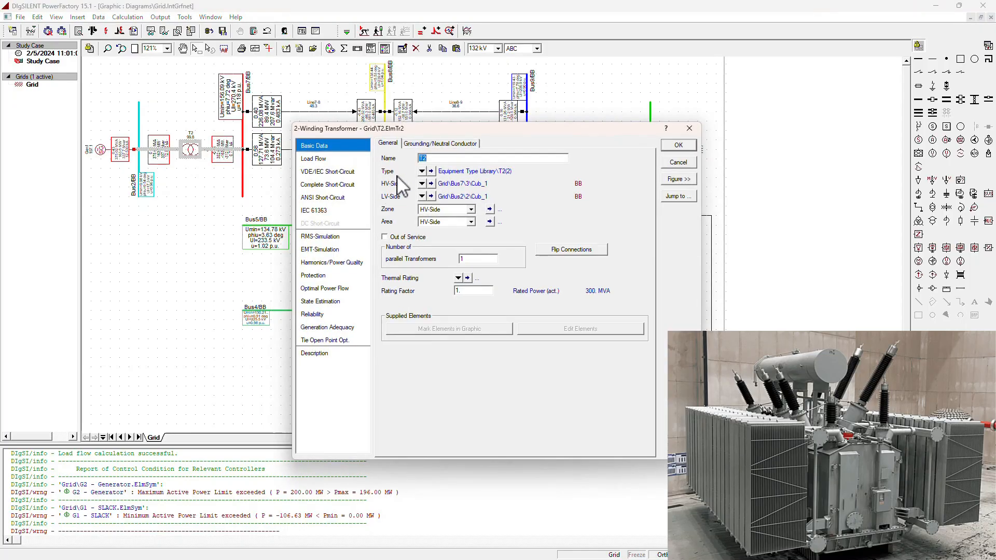
pyautogui.click(422, 171)
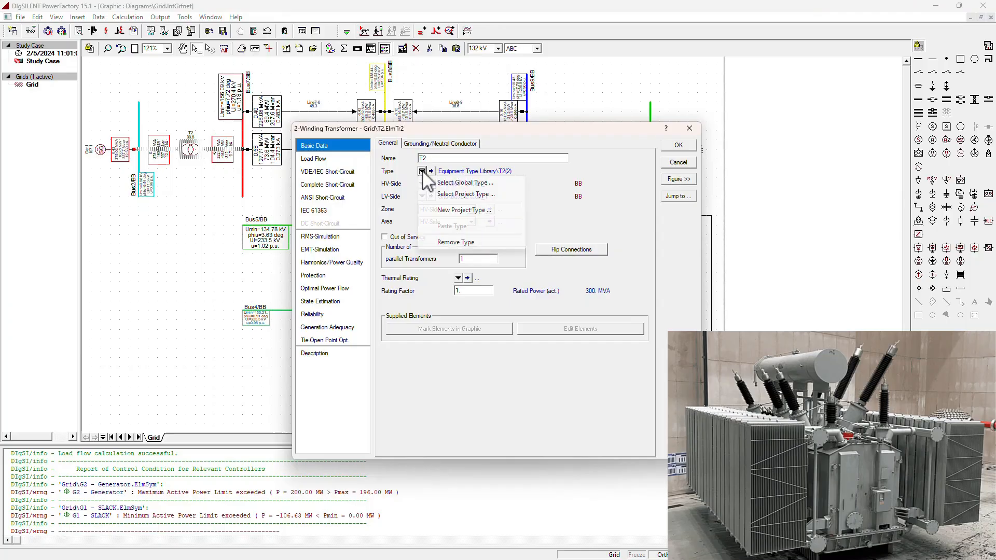
pyautogui.click(469, 240)
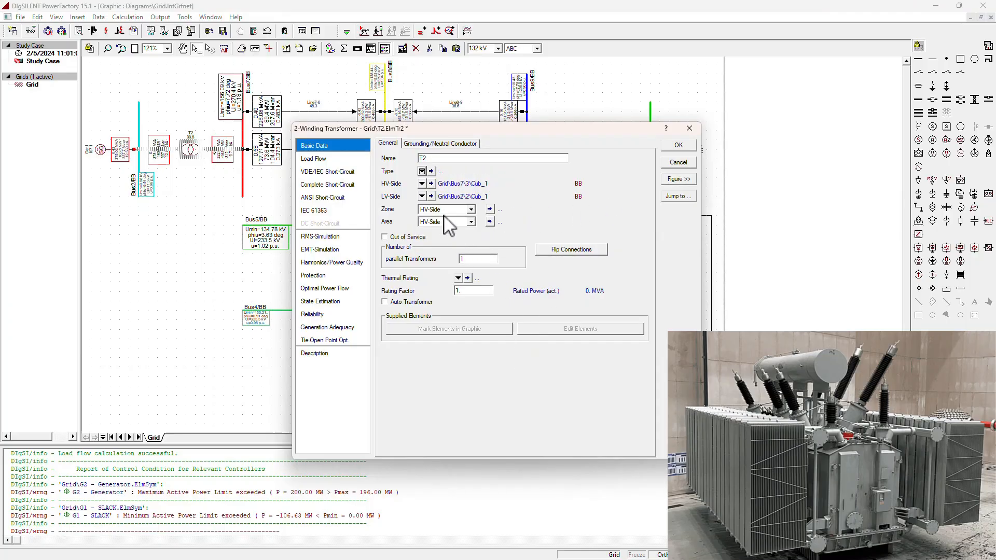
pyautogui.click(423, 172)
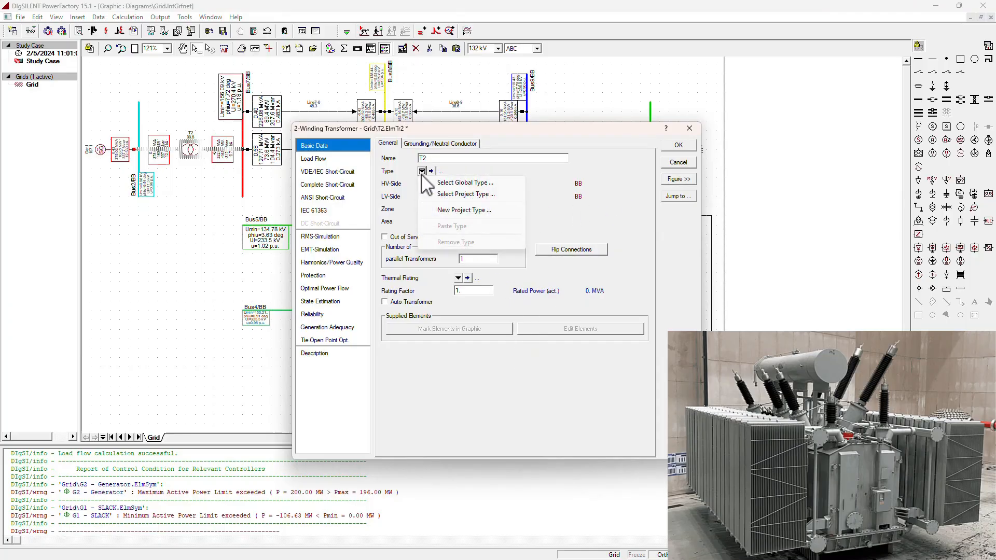
pyautogui.click(645, 176)
pyautogui.click(677, 146)
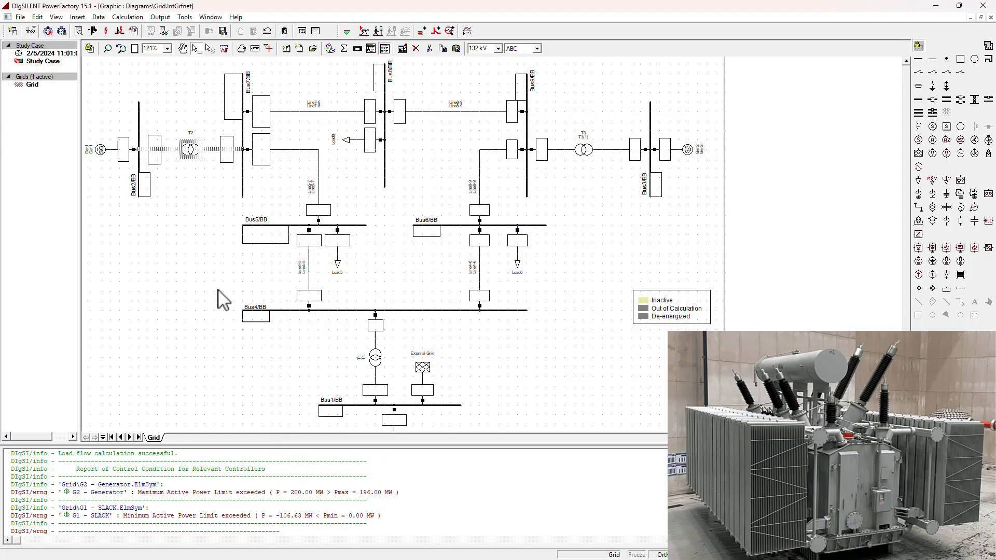
# Rerun the load flow calculation and examine the messages it writes about transformer T2 in the output.
pyautogui.click(93, 31)
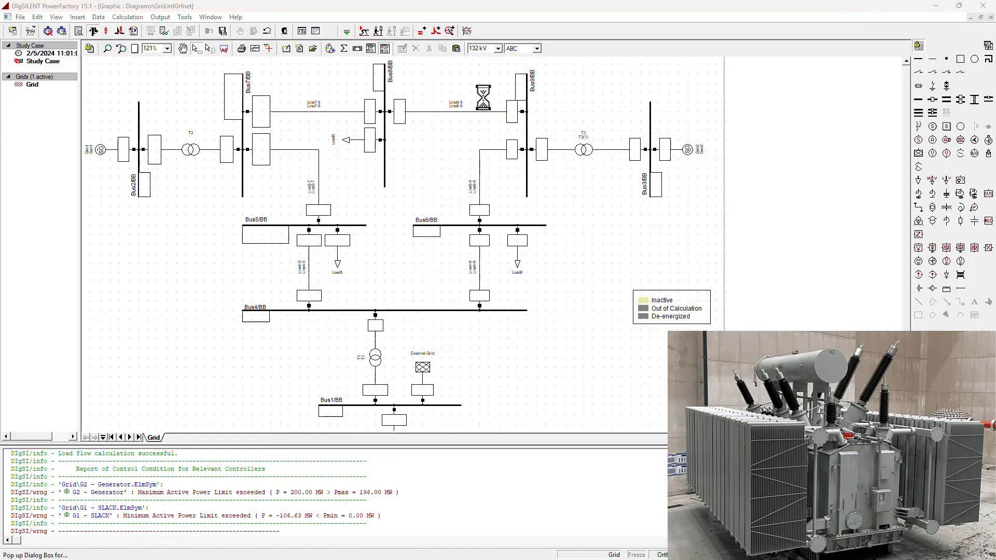
pyautogui.click(652, 158)
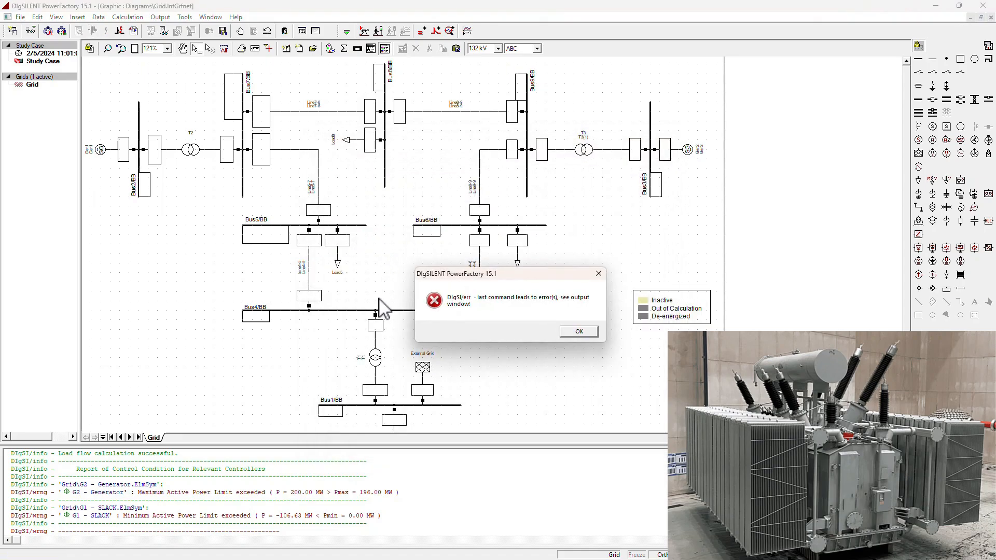
pyautogui.click(302, 505)
pyautogui.click(579, 332)
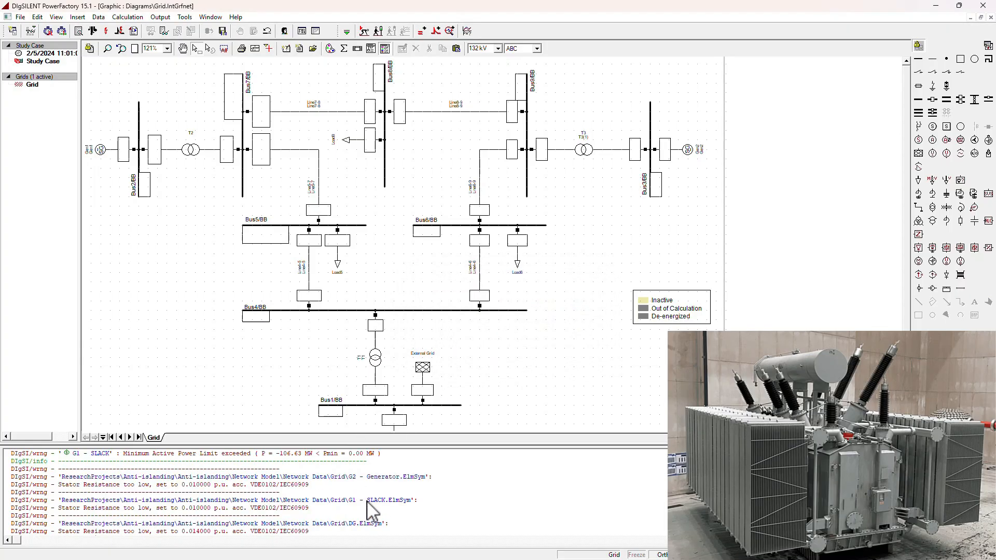
pyautogui.scroll(-15, 318, 518)
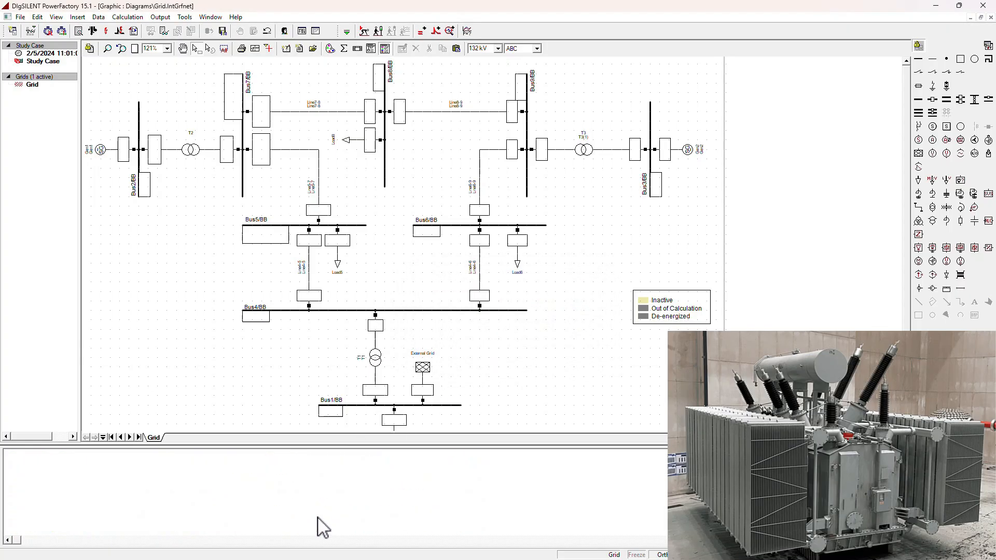
pyautogui.scroll(5, 318, 518)
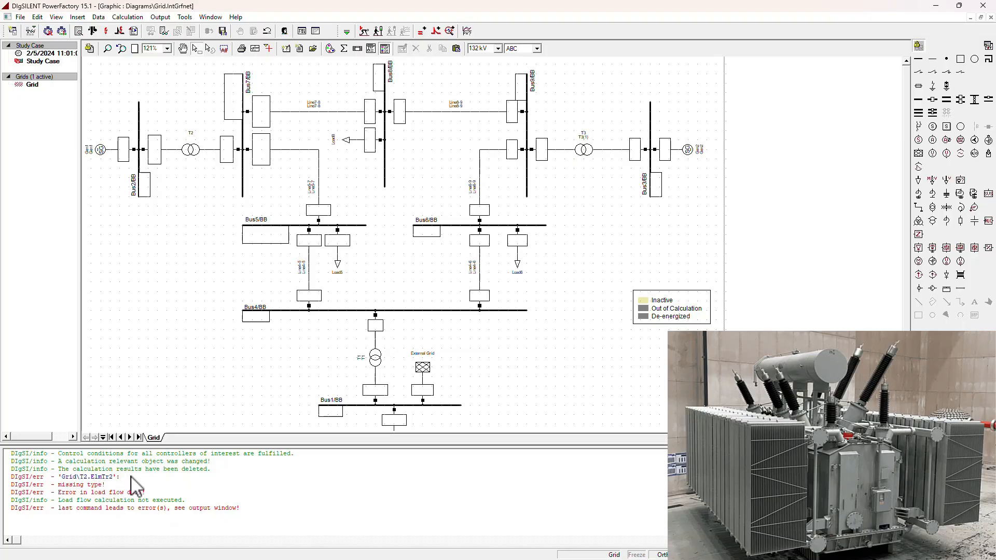
pyautogui.click(130, 477)
# Open the global type selection for transformer T2 and expand the 50Hz Distribution transformers in the library.
pyautogui.doubleClick(190, 150)
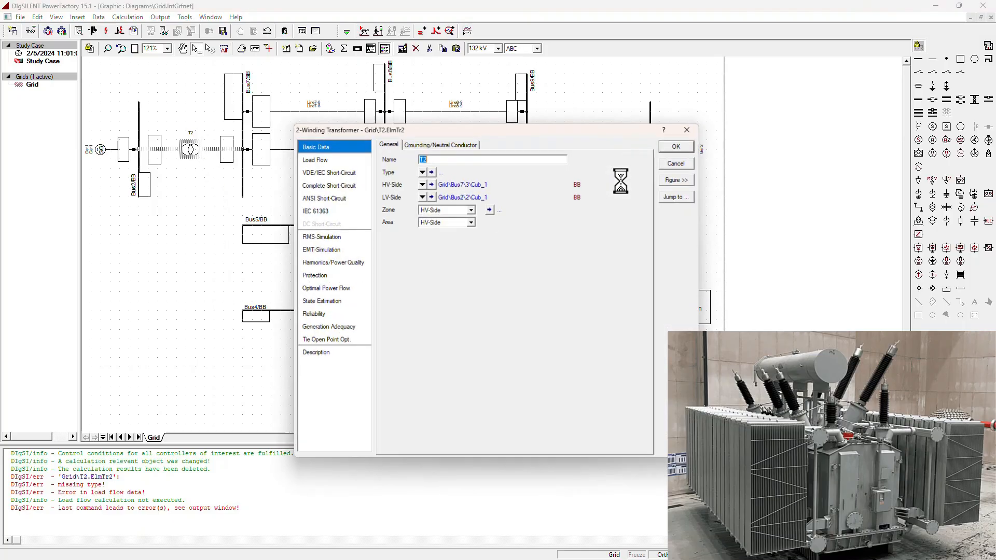
pyautogui.click(422, 171)
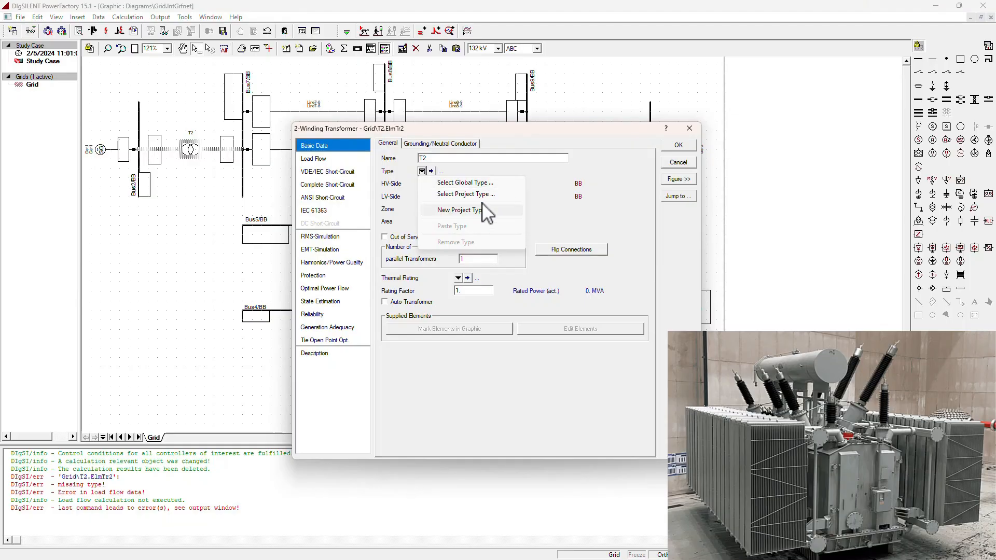
pyautogui.click(501, 184)
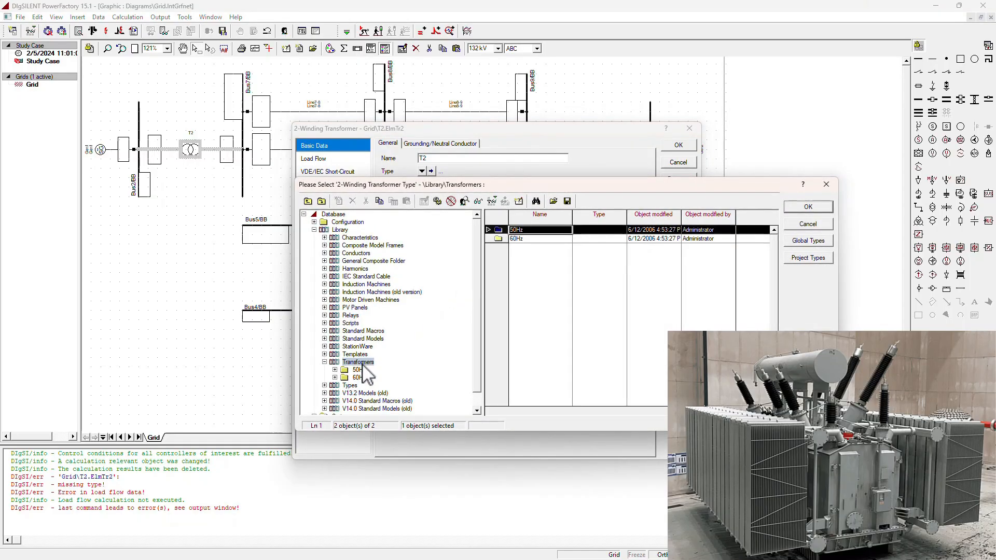
pyautogui.click(359, 370)
pyautogui.click(334, 370)
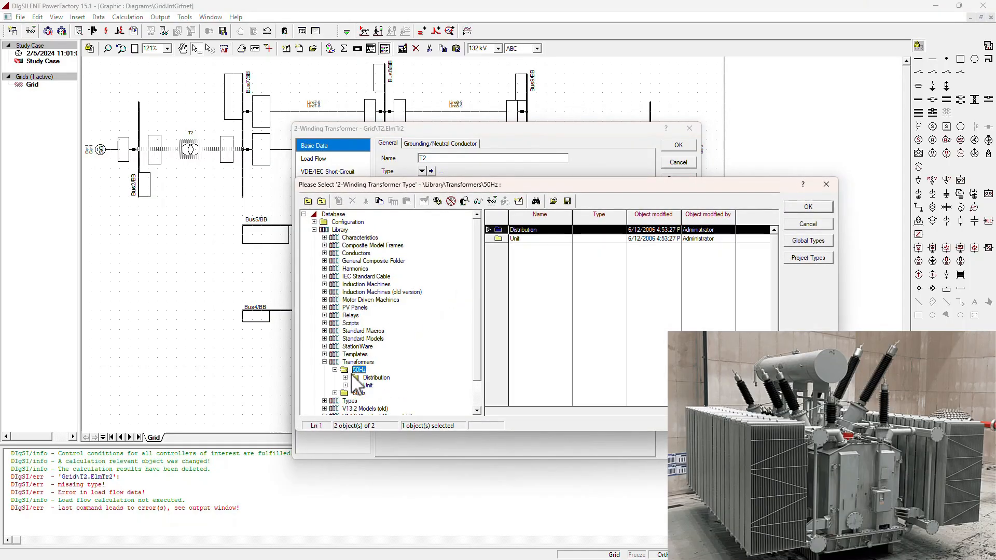
pyautogui.click(375, 378)
pyautogui.click(345, 377)
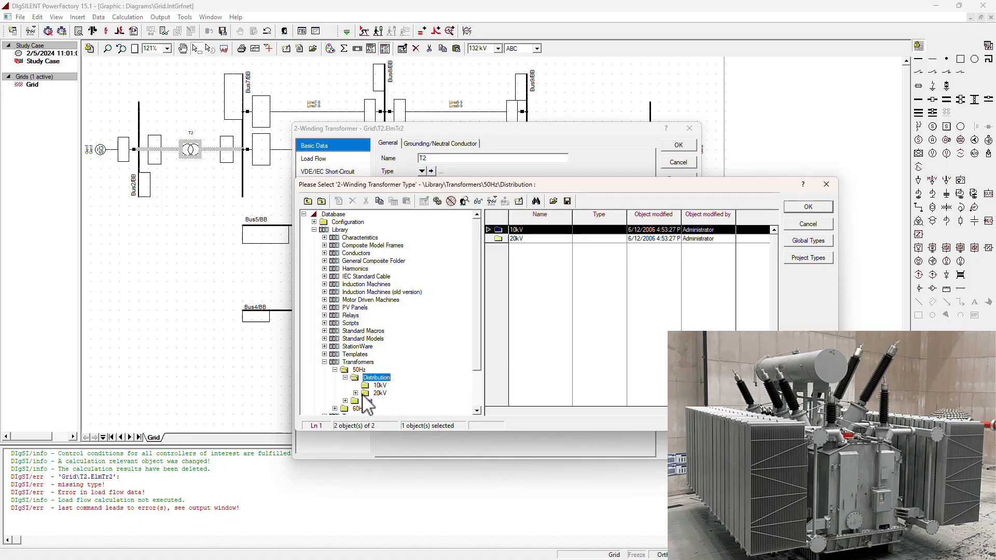
# Browse the 10kV types, and assign the 20kV library type 0.1 MVA 20/0.4 kV DTTHXL SGB to transformer T2.
pyautogui.click(380, 386)
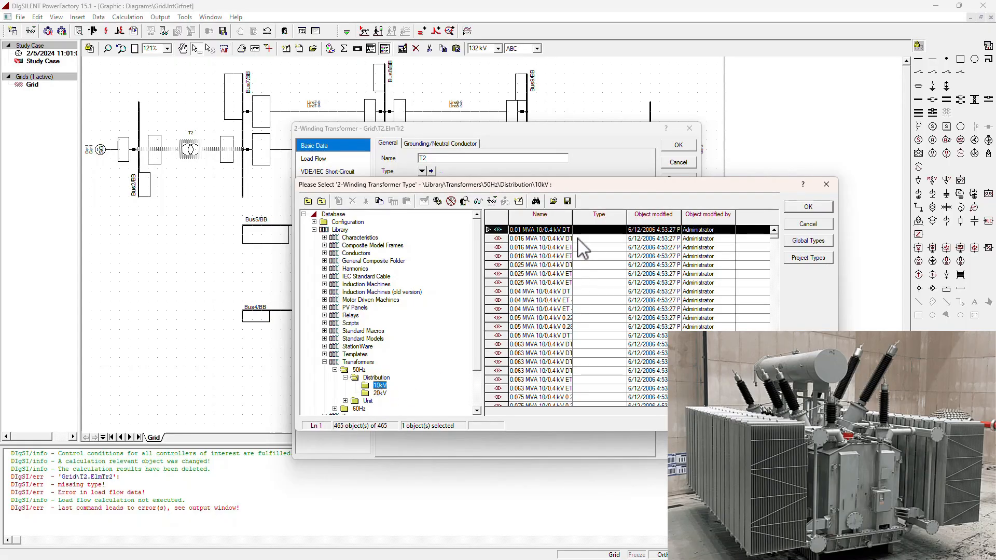
pyautogui.scroll(-10, 563, 371)
pyautogui.scroll(-8, 562, 369)
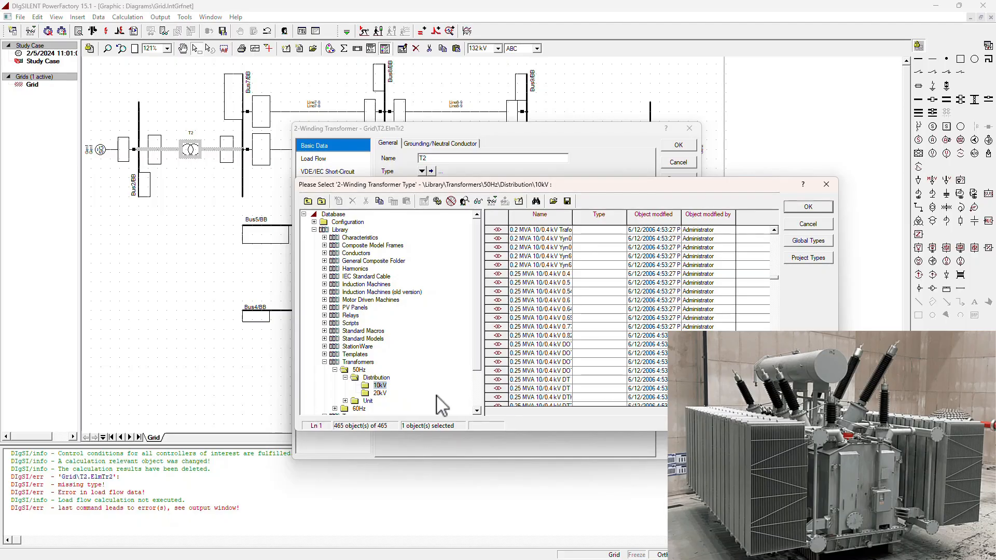
pyautogui.click(381, 393)
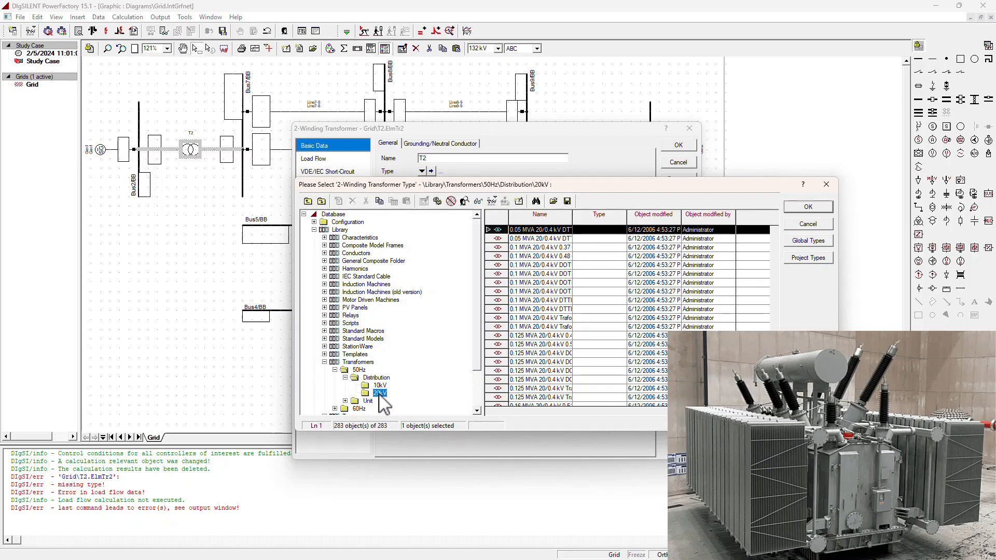
pyautogui.click(553, 309)
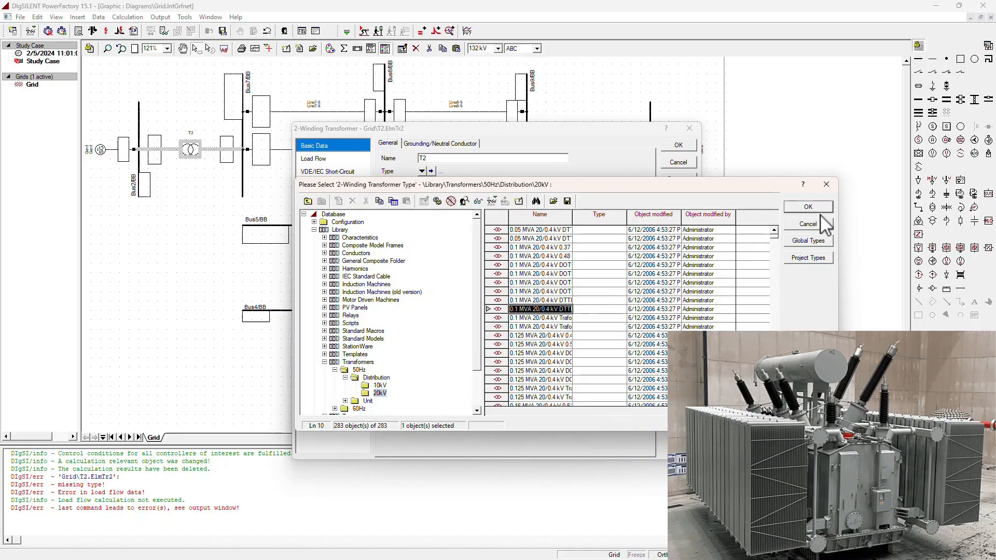
pyautogui.click(809, 206)
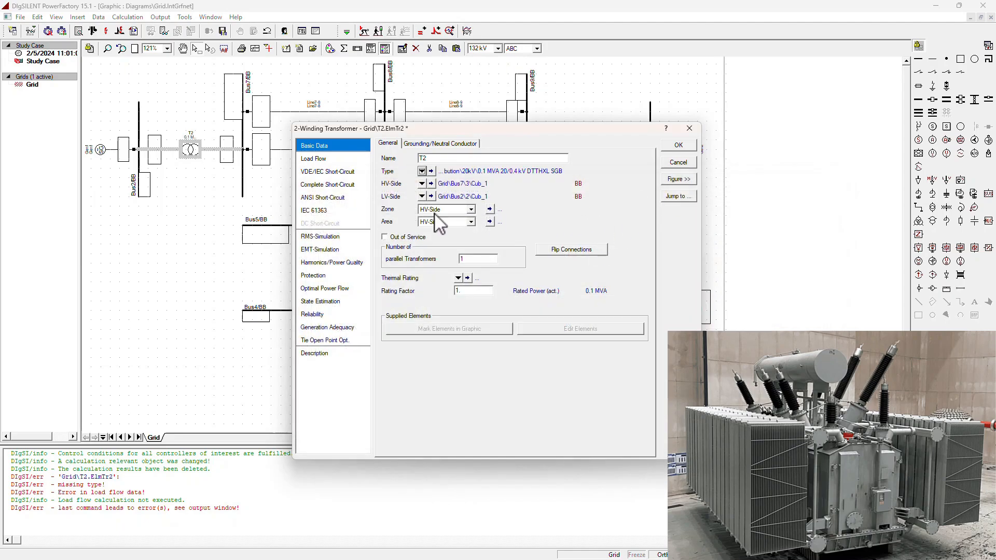
# Review the new type's rated voltages, short-circuit voltage and phase shift, and accept the type assignment for transformer T2.
pyautogui.click(431, 171)
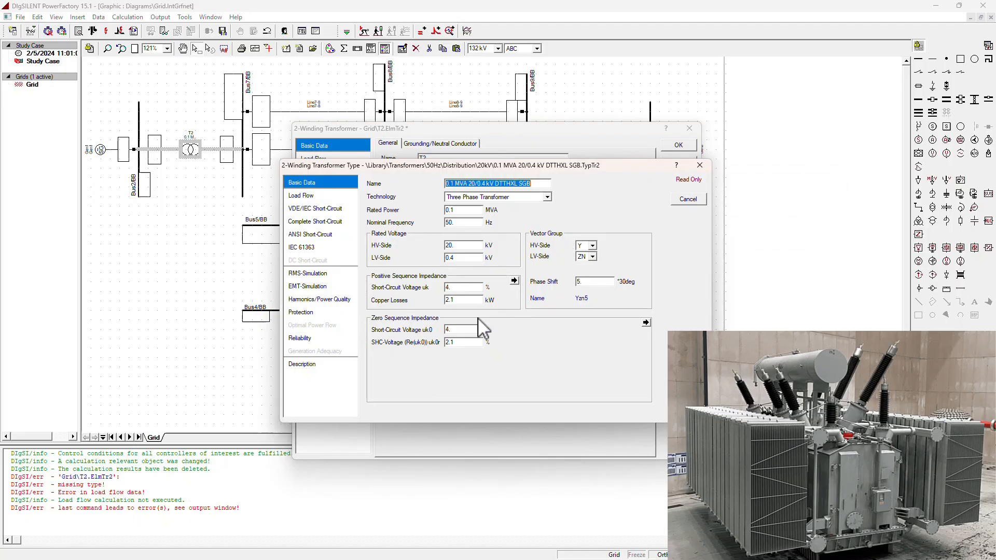
pyautogui.doubleClick(461, 245)
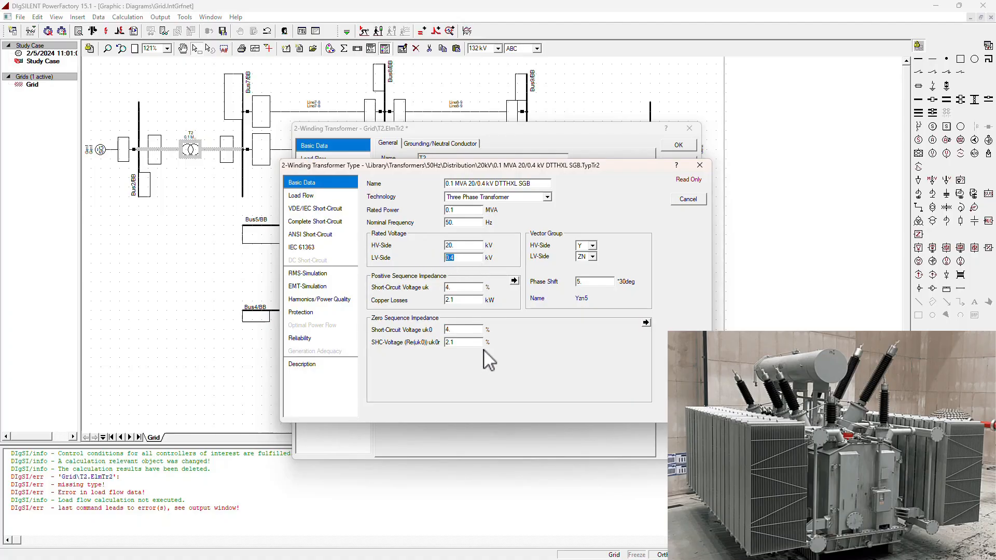
pyautogui.doubleClick(473, 287)
pyautogui.click(607, 281)
pyautogui.click(689, 200)
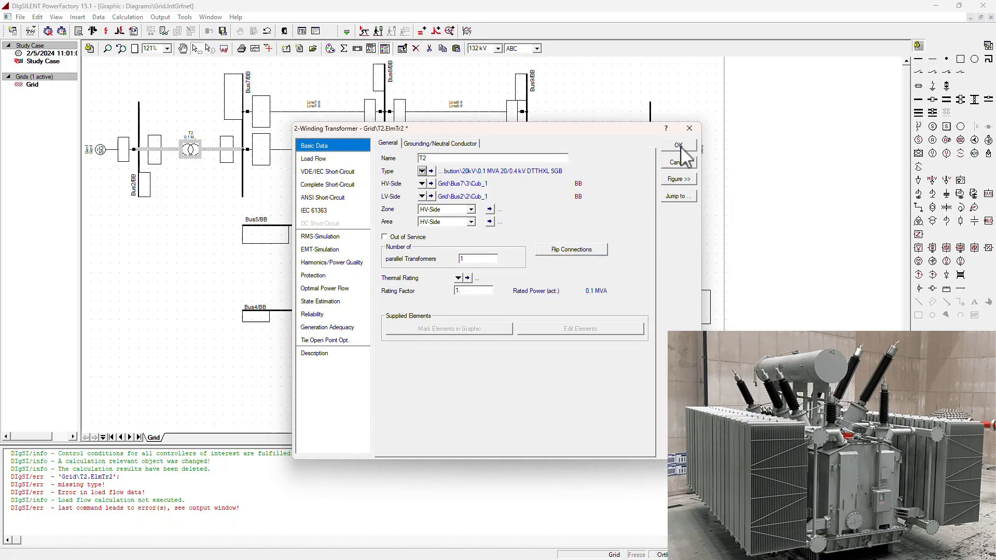
pyautogui.click(680, 147)
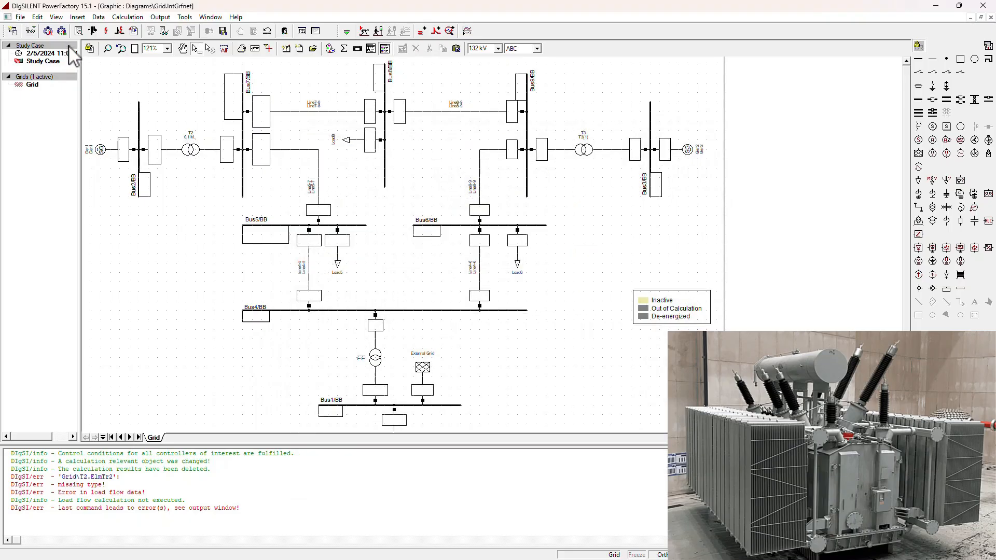
# Run the load flow calculation with the newly assigned type and examine the output messages about T2 and Gen2.
pyautogui.click(92, 30)
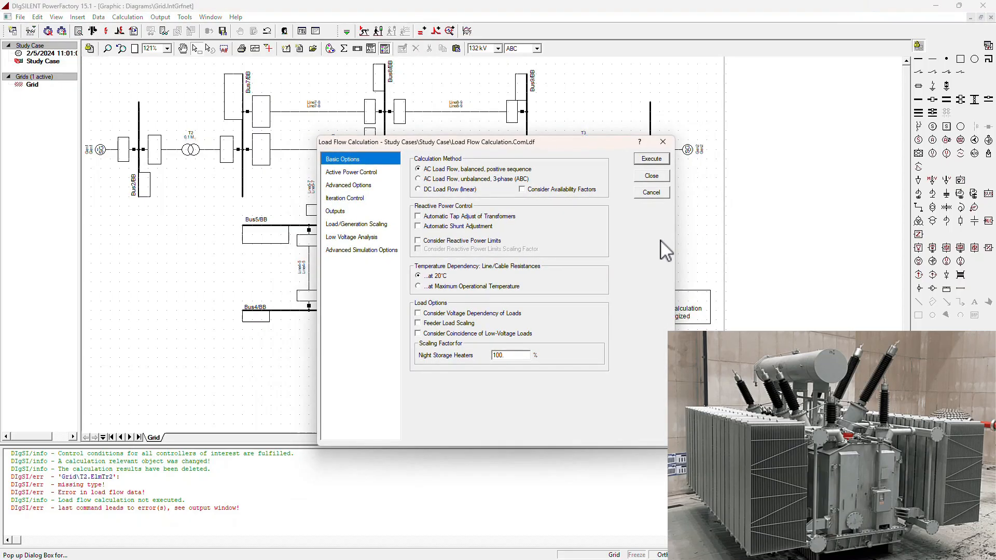
pyautogui.click(655, 160)
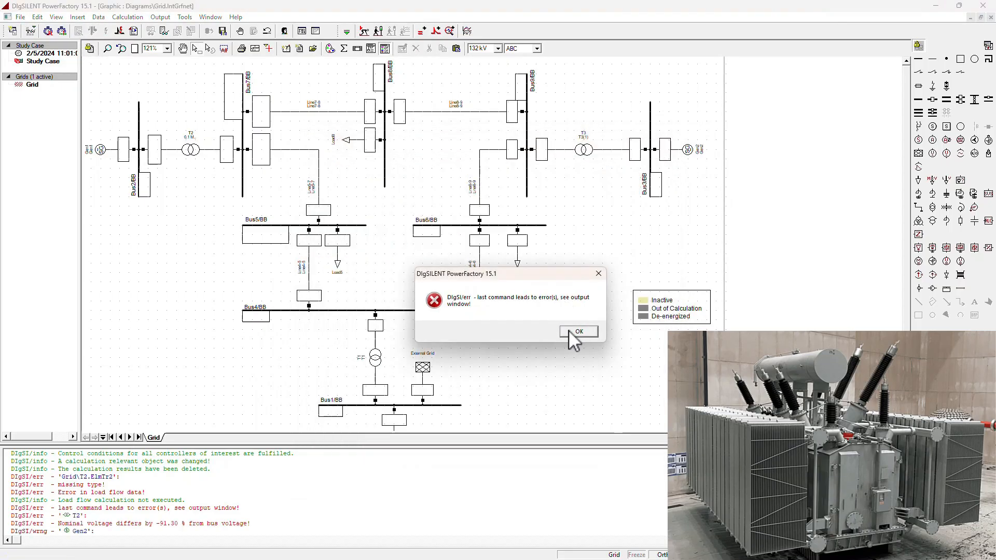
pyautogui.click(578, 331)
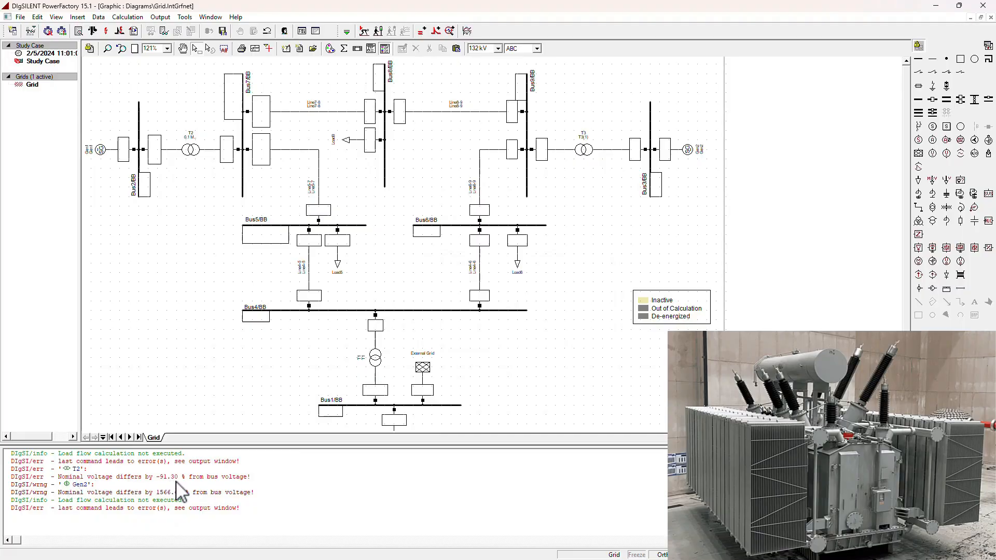
pyautogui.click(164, 492)
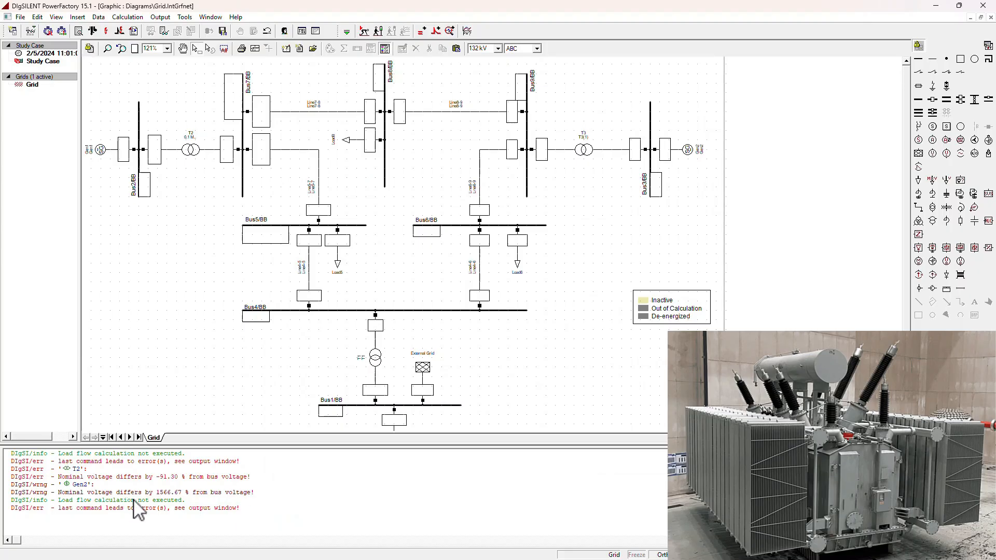
# Review the load flow settings and basic data of the Bus2 busbar terminal, including its nominal voltage.
pyautogui.doubleClick(140, 120)
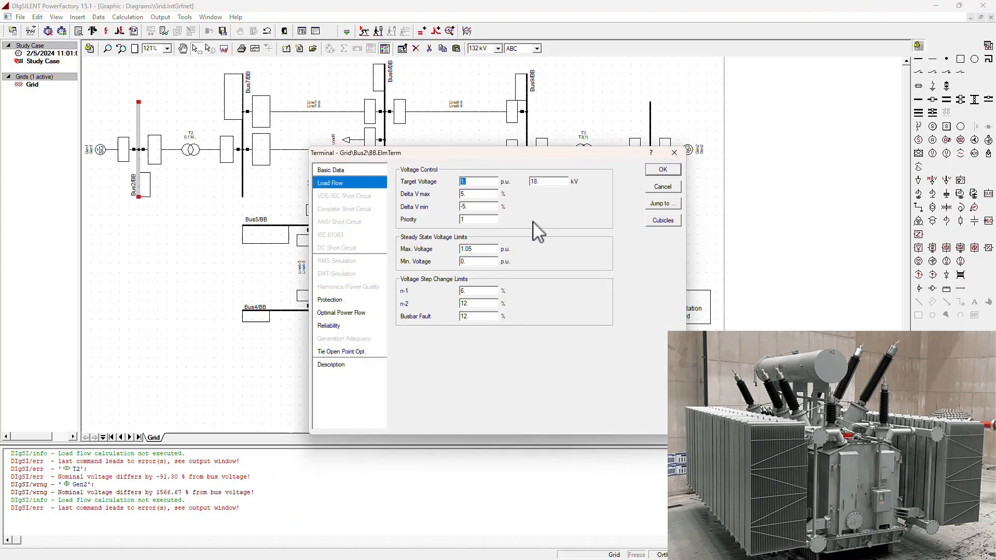
pyautogui.click(338, 170)
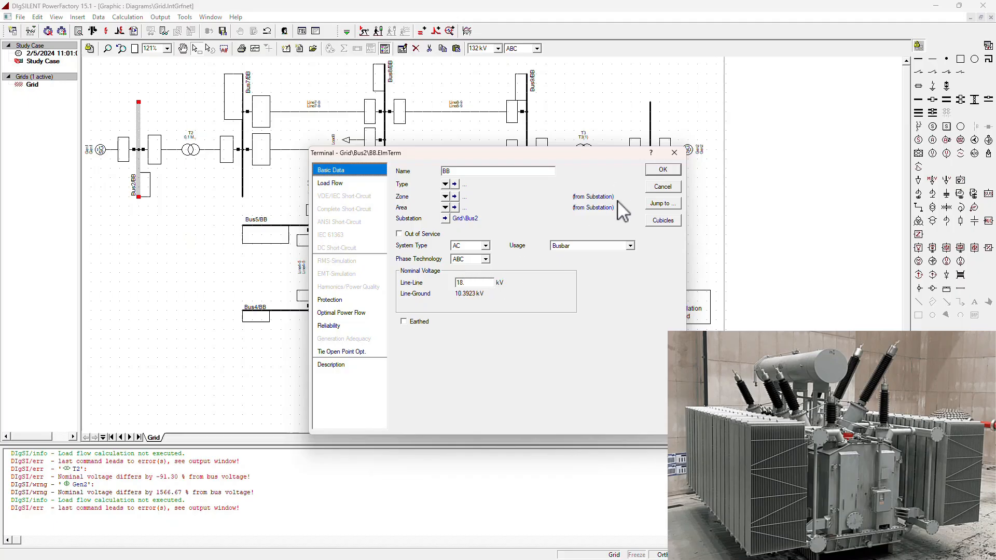
pyautogui.click(664, 169)
pyautogui.click(157, 189)
pyautogui.click(140, 121)
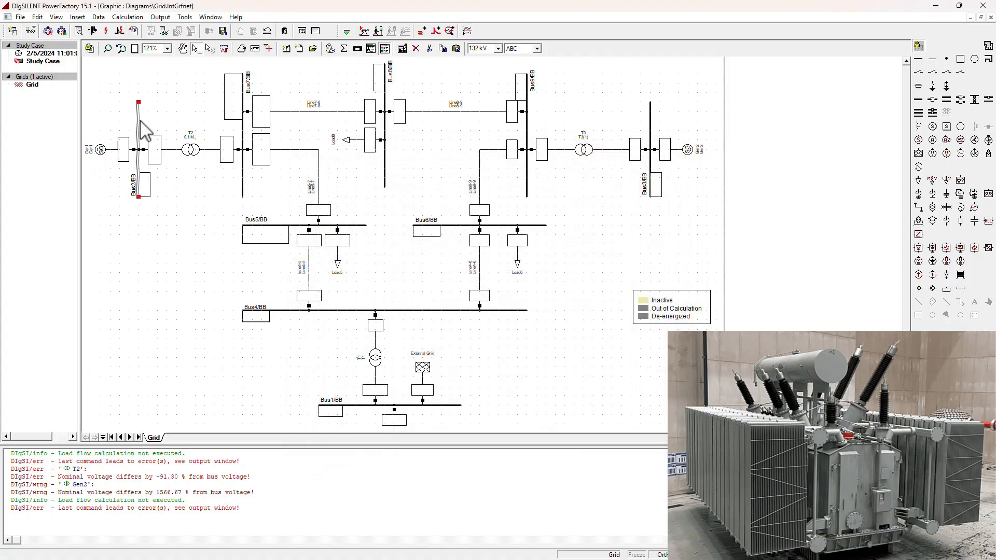
# Check the HV-side and LV-side rated voltages in the type assigned to transformer T2, and close both dialogs.
pyautogui.doubleClick(192, 151)
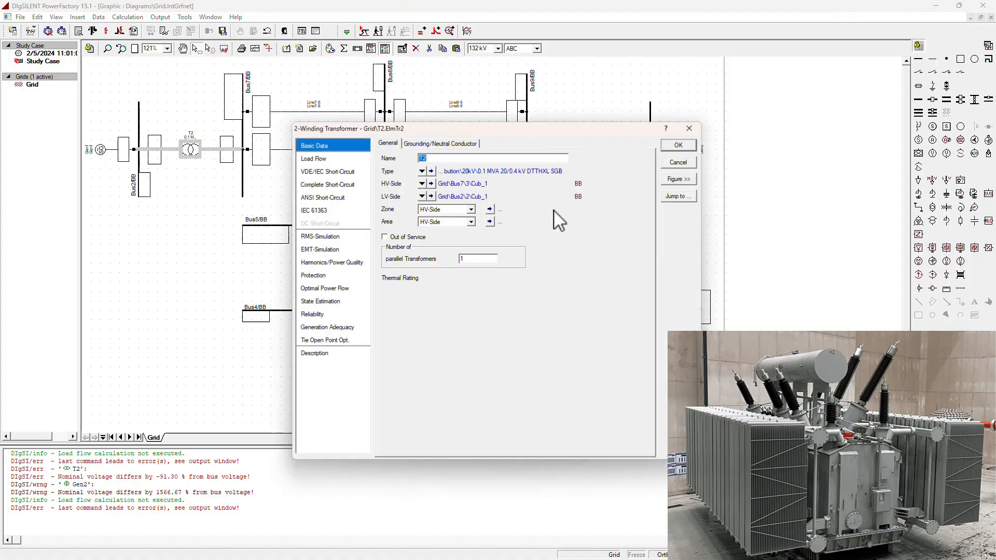
pyautogui.click(431, 172)
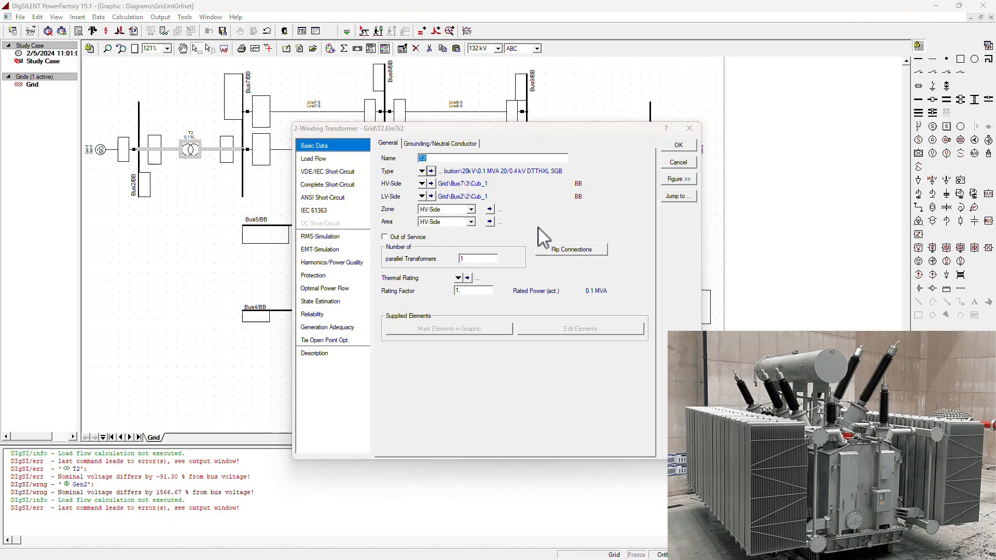
pyautogui.click(459, 245)
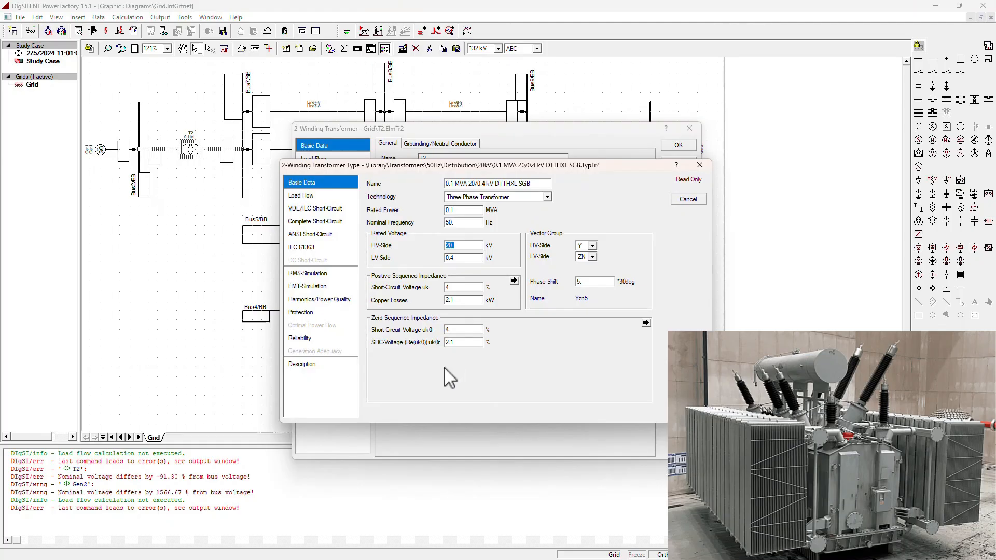
pyautogui.click(677, 203)
pyautogui.click(677, 146)
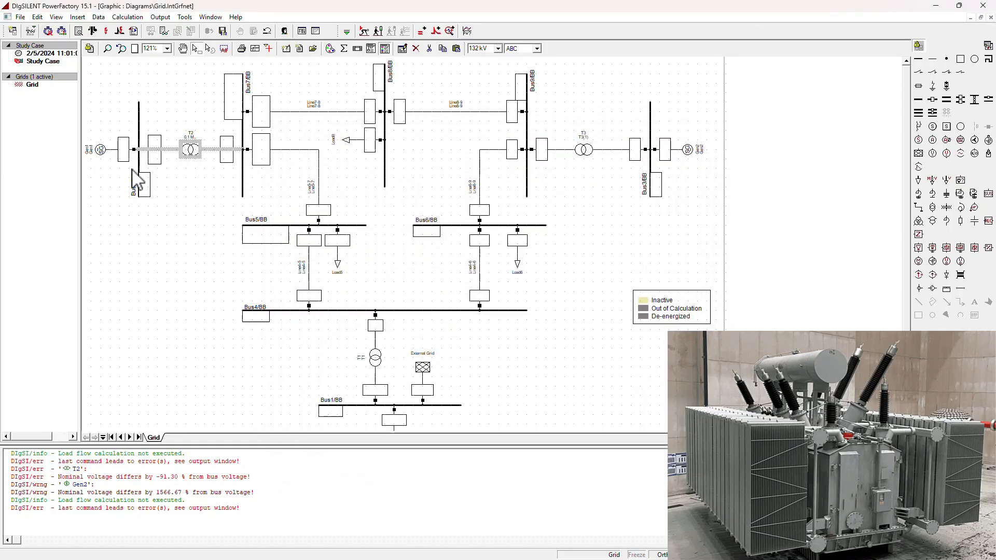
# Edit the line-line nominal voltage of the Bus2 busbar terminal and accept the terminal data.
pyautogui.click(139, 161)
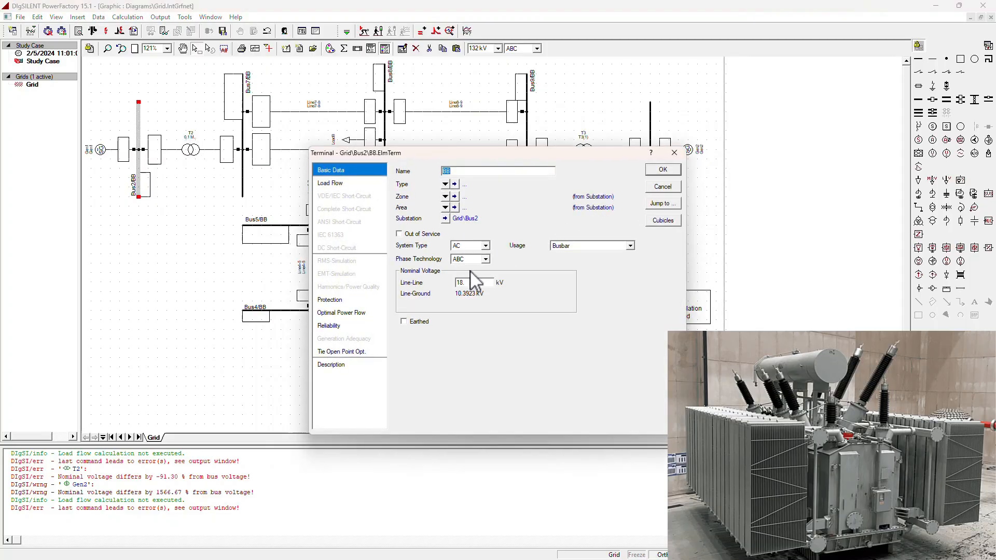
pyautogui.click(473, 283)
pyautogui.moveTo(480, 284); pyautogui.dragTo(355, 290)
pyautogui.click(672, 173)
pyautogui.click(476, 314)
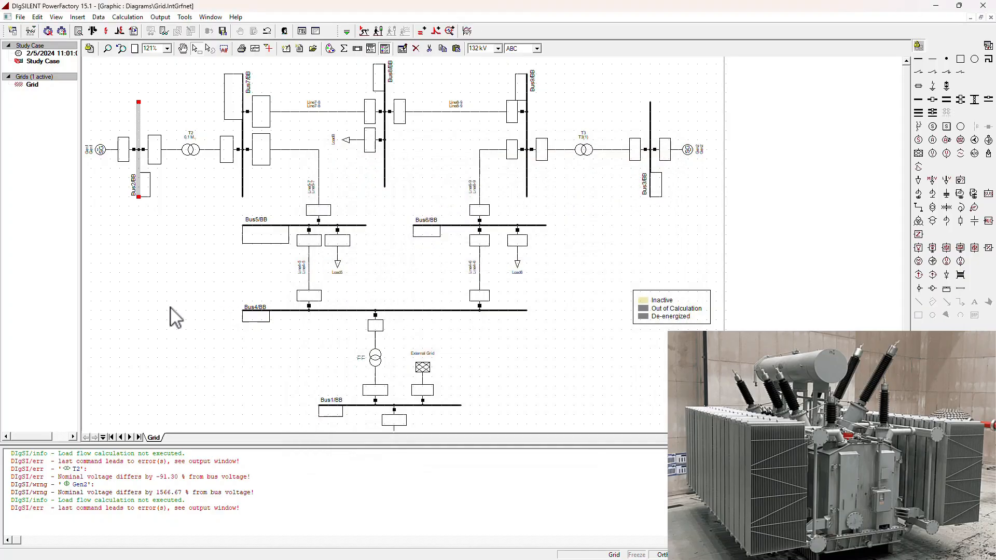
# Rerun the load flow calculation after the Bus2 edit and read the latest output messages.
pyautogui.click(93, 31)
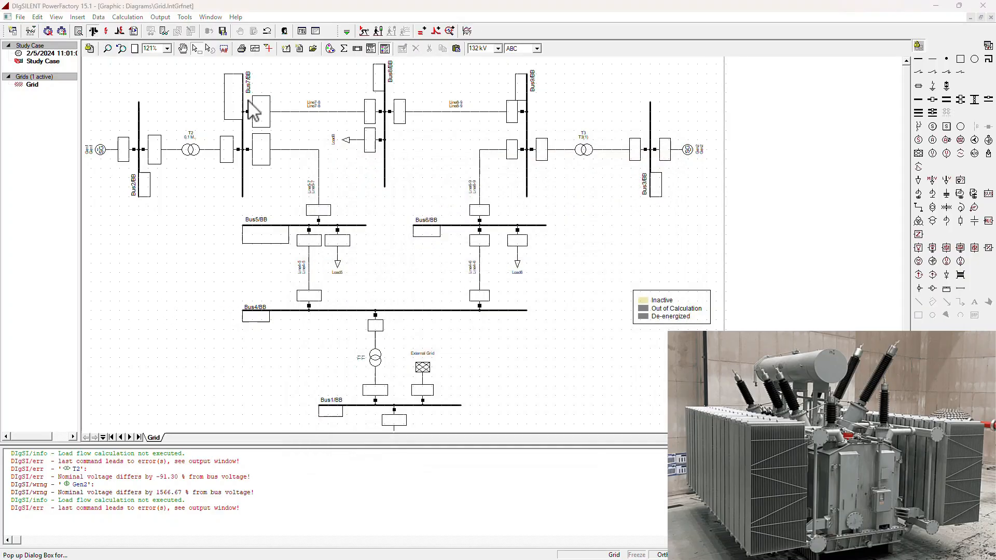
pyautogui.click(650, 160)
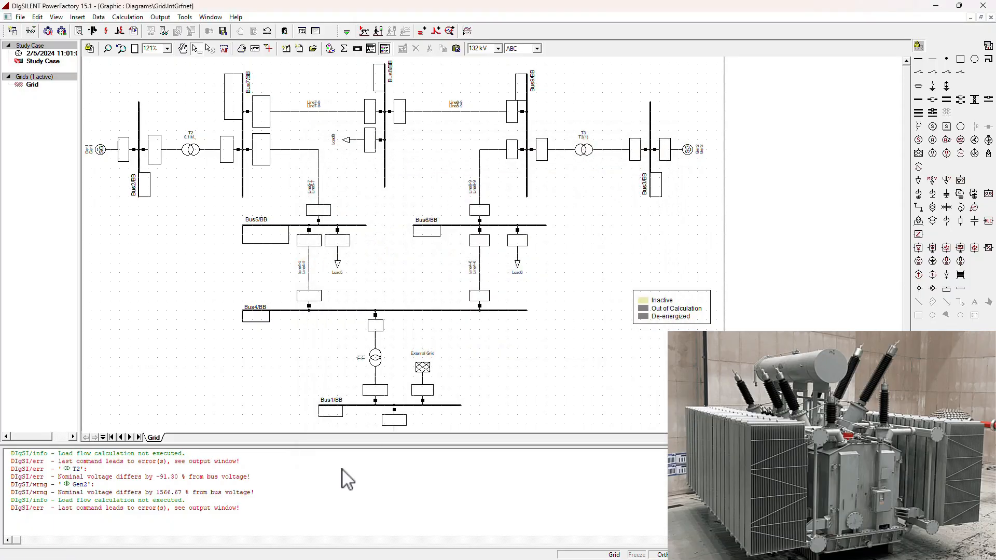
pyautogui.click(563, 334)
pyautogui.scroll(-1, 184, 476)
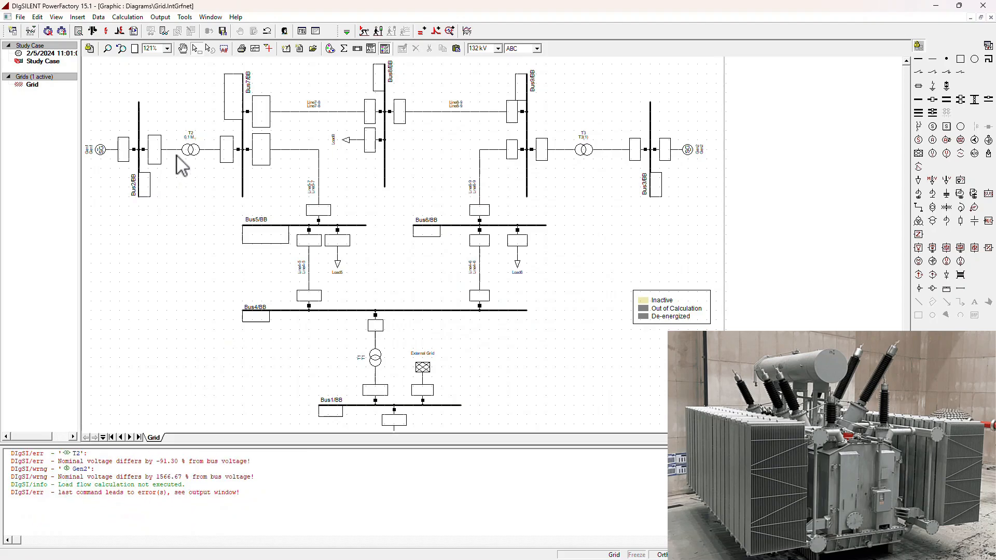
# Inspect the type assigned to transformer T2 and open the Bus7 terminal's basic data to compare its nominal voltage.
pyautogui.click(140, 133)
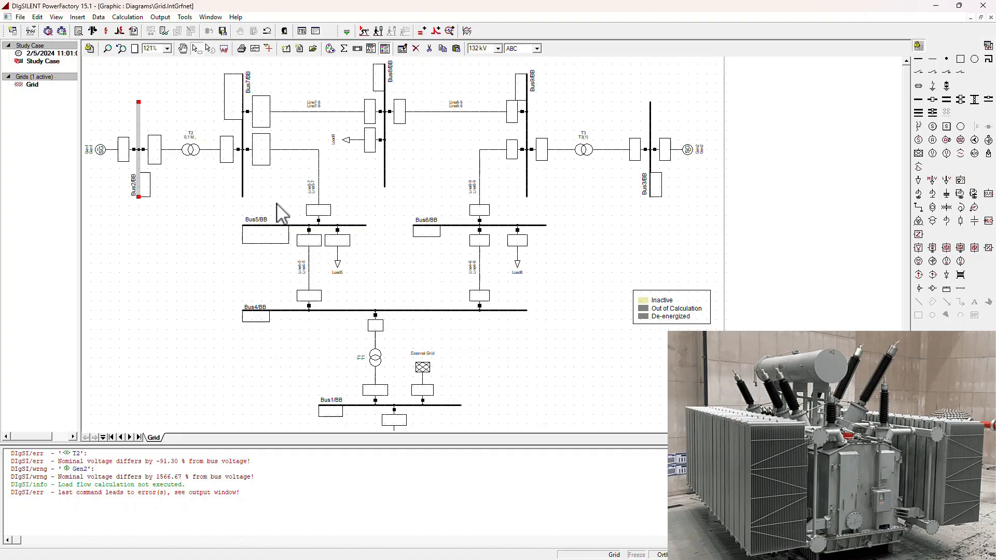
pyautogui.click(244, 179)
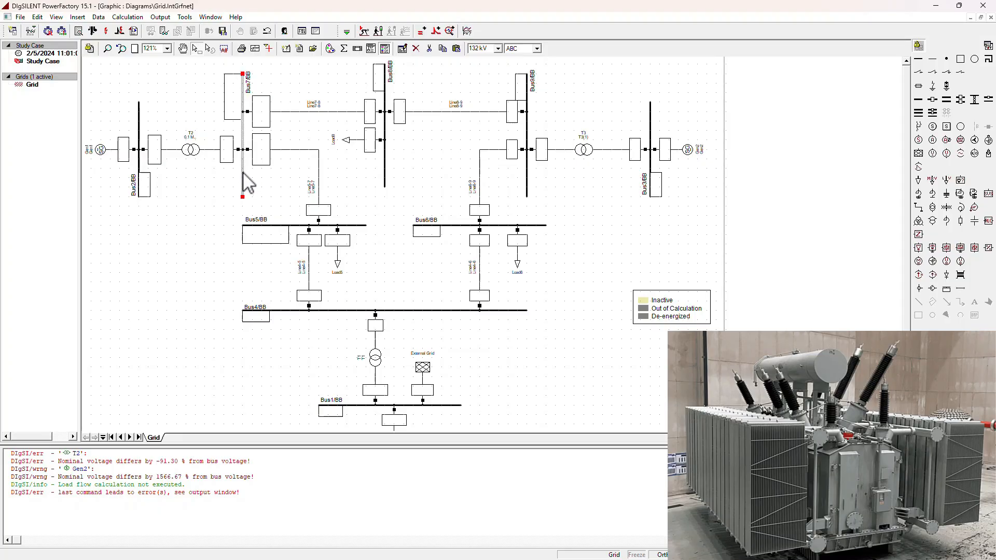
pyautogui.doubleClick(192, 152)
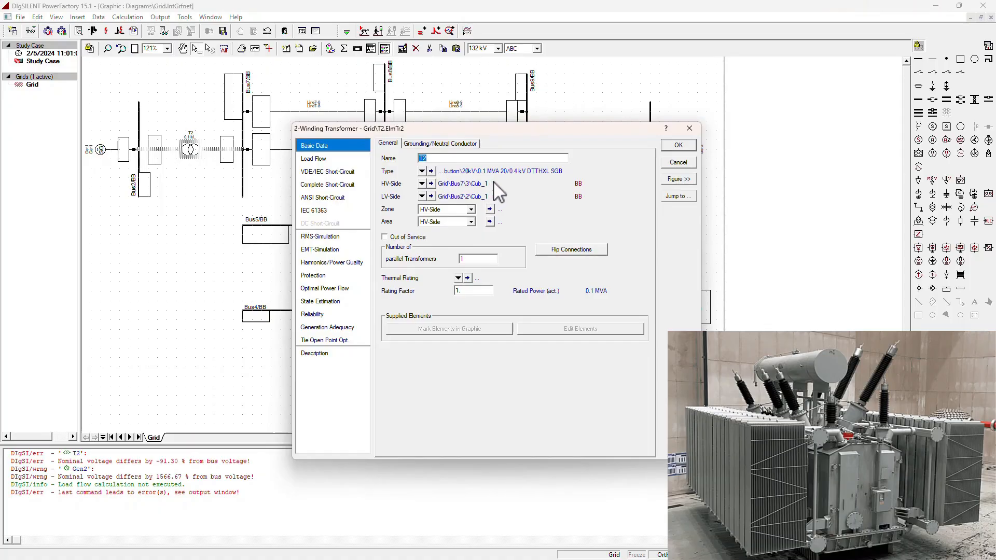
pyautogui.click(433, 172)
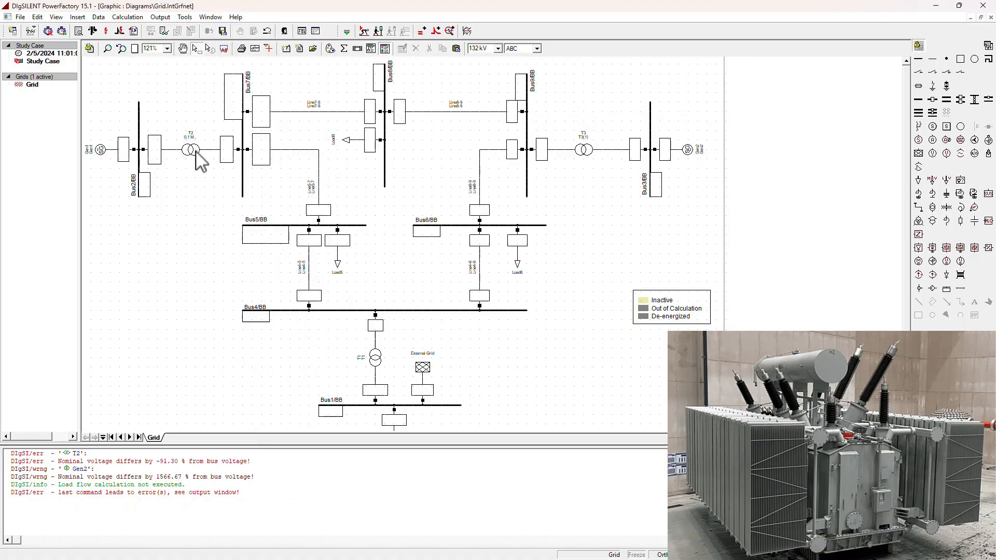
pyautogui.doubleClick(244, 167)
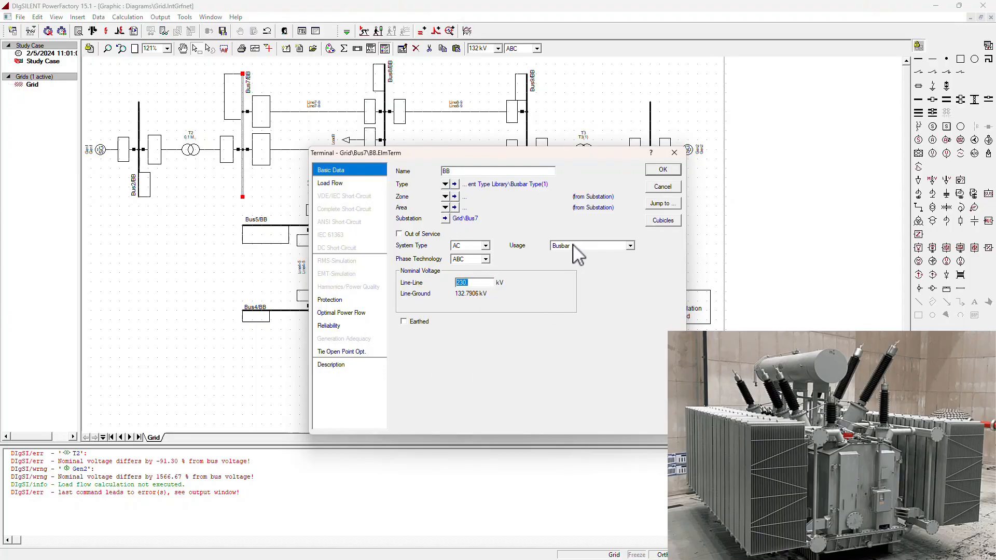
# Accept the Bus7 terminal data, review transformer T2's basic data, and cancel its dialog.
pyautogui.click(657, 171)
pyautogui.click(180, 301)
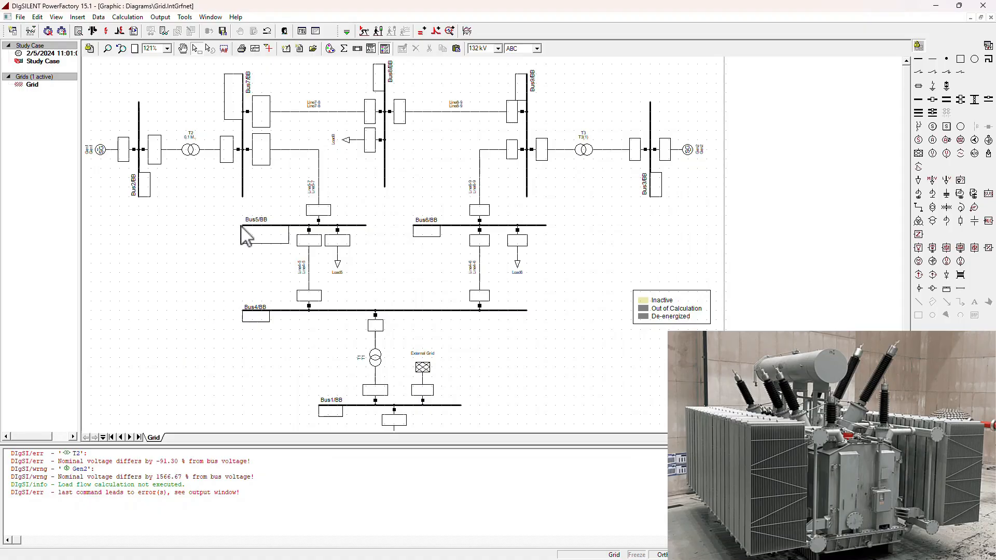
pyautogui.click(193, 151)
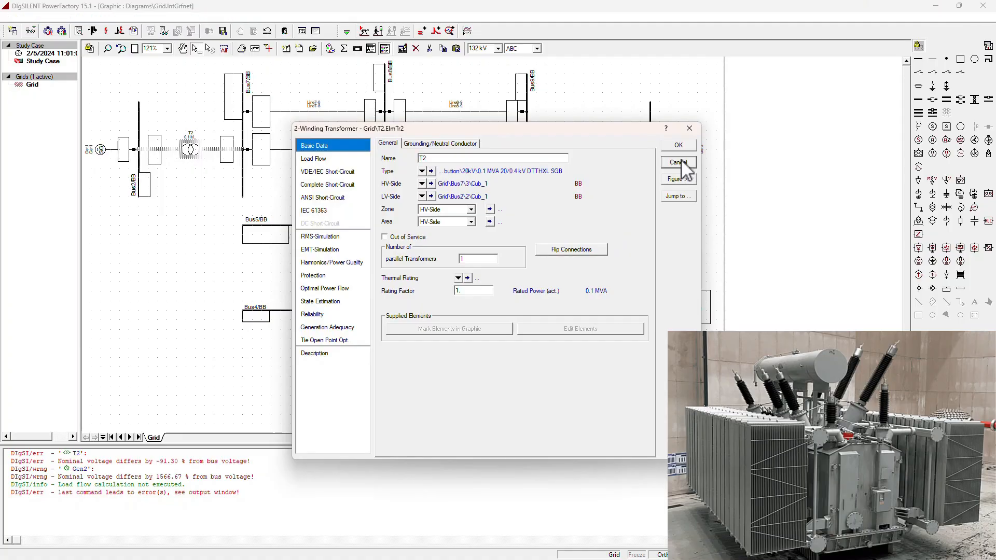
pyautogui.click(679, 162)
pyautogui.click(139, 177)
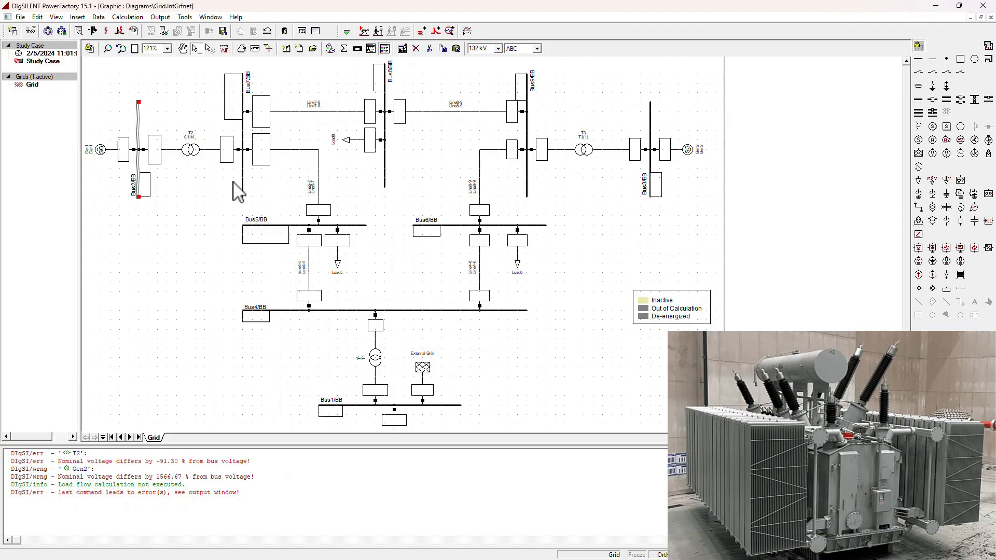
# Check the rated voltages of transformer T2's assigned type, remove that type from the transformer, and accept the change.
pyautogui.doubleClick(191, 150)
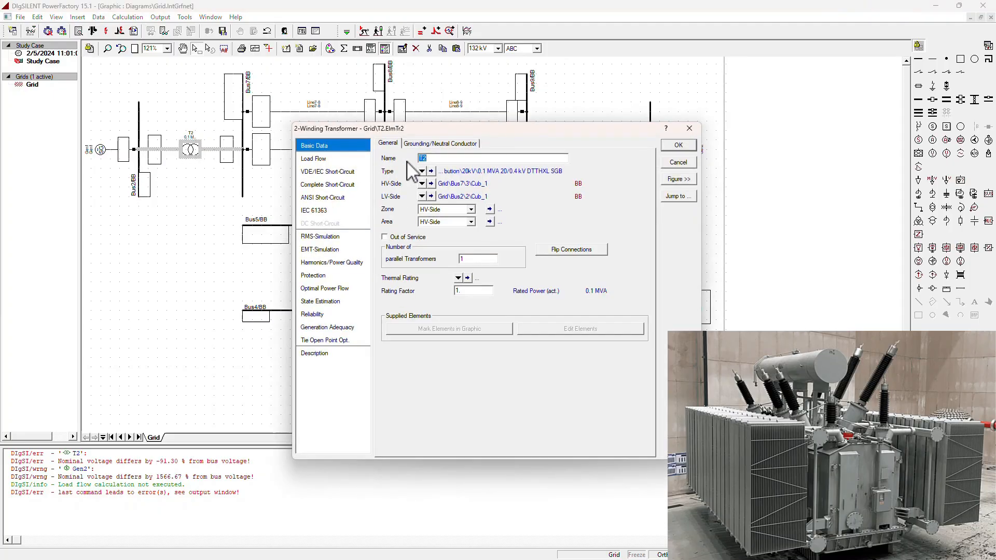
pyautogui.click(432, 171)
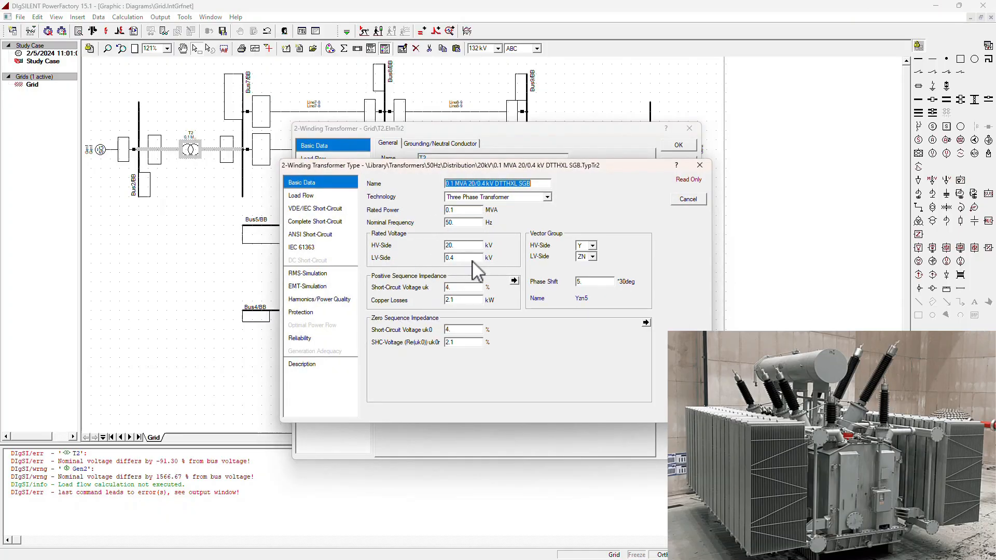
pyautogui.click(684, 200)
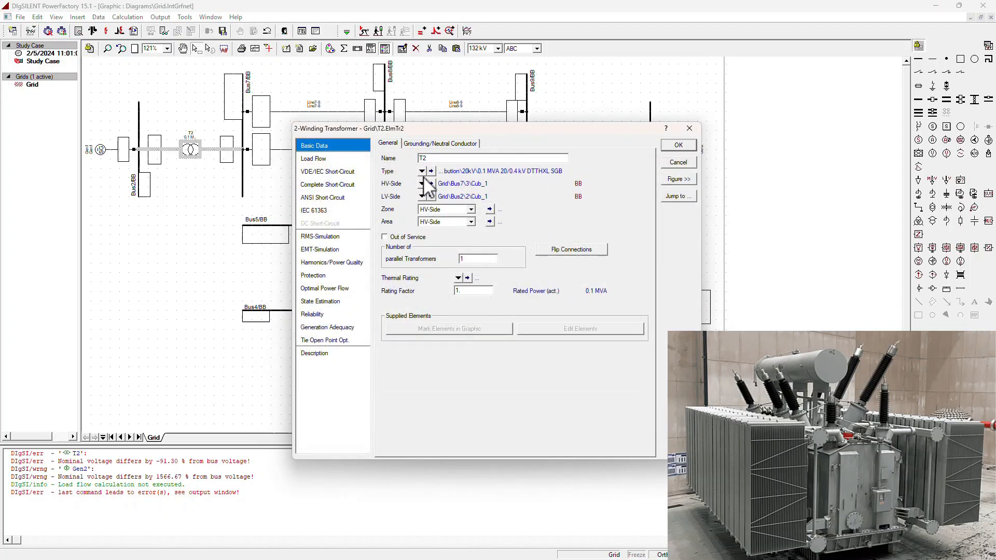
pyautogui.click(422, 171)
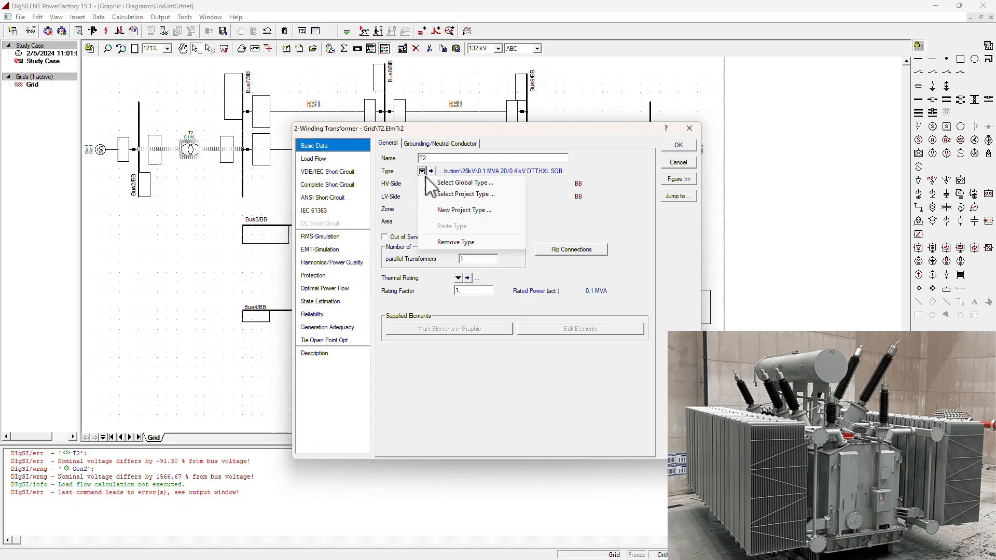
pyautogui.click(474, 242)
pyautogui.click(677, 145)
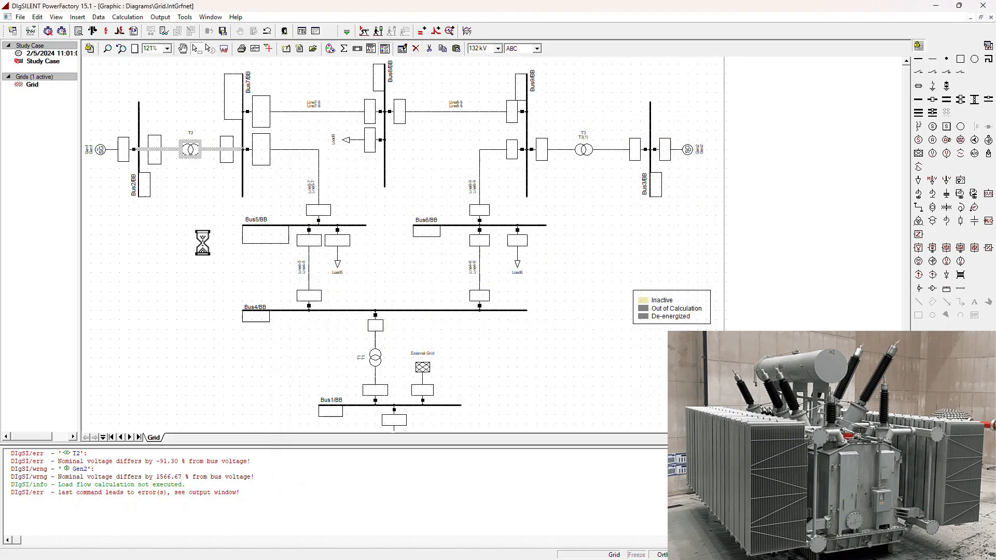
# Edit the Bus2 terminal's line-line nominal voltage and apply the update to all internal terminals of the substation.
pyautogui.doubleClick(138, 179)
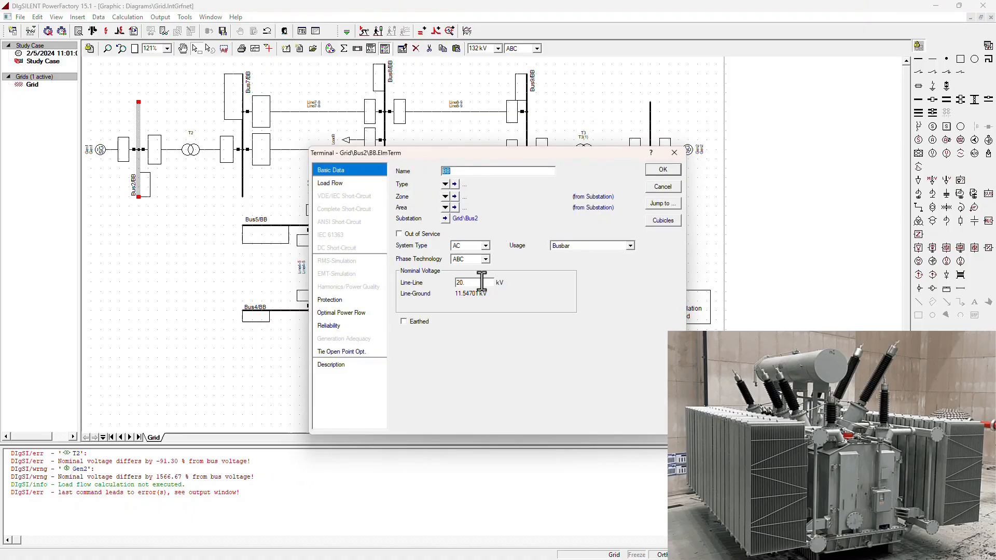
pyautogui.doubleClick(482, 282)
pyautogui.click(663, 170)
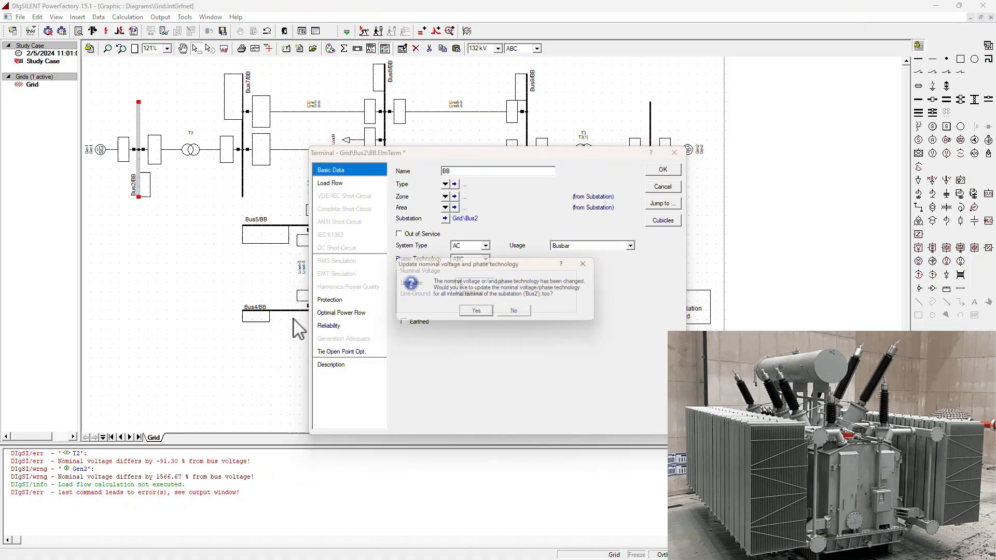
pyautogui.click(479, 312)
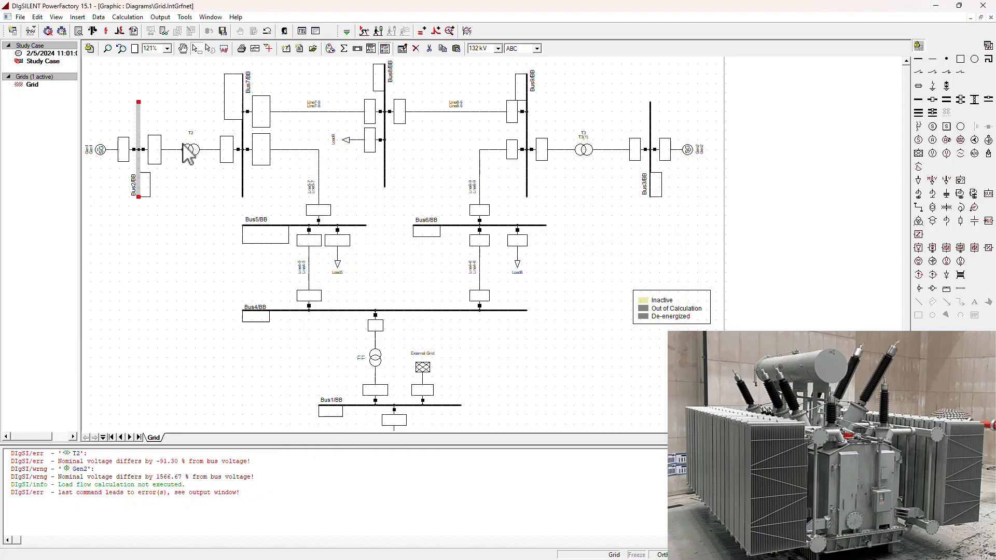
pyautogui.click(207, 179)
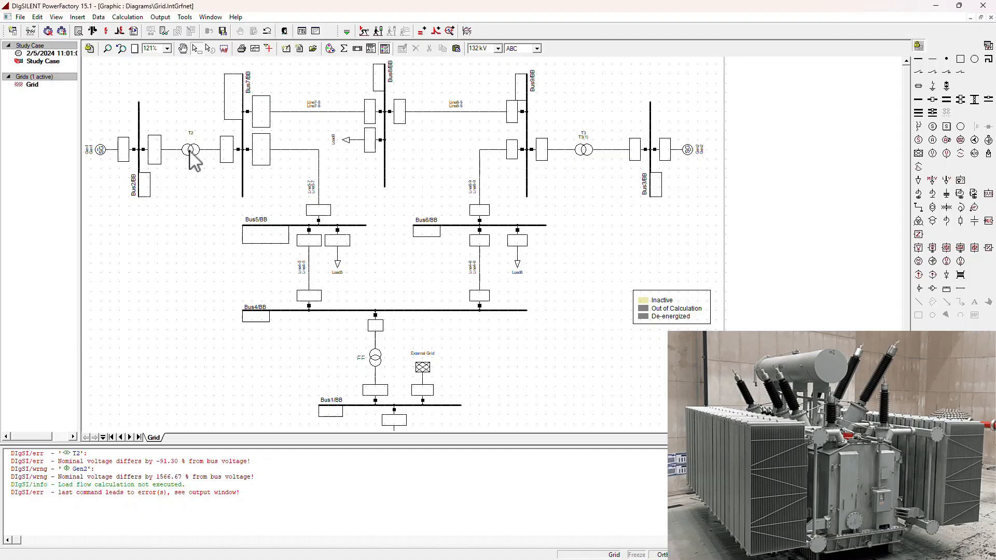
# Create a new project type for transformer T2 and move its dialog aside to make room for the reference image.
pyautogui.doubleClick(190, 151)
pyautogui.click(423, 171)
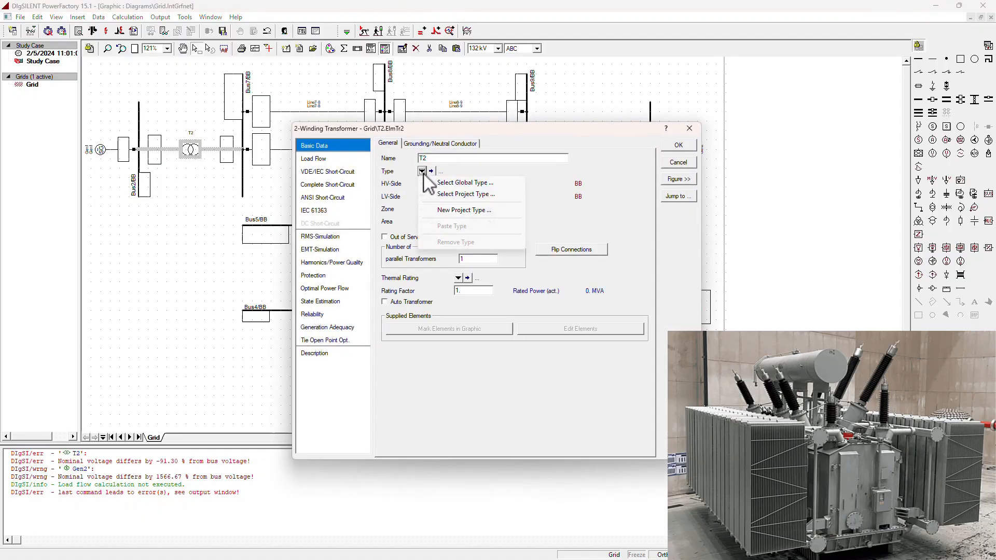
pyautogui.click(477, 210)
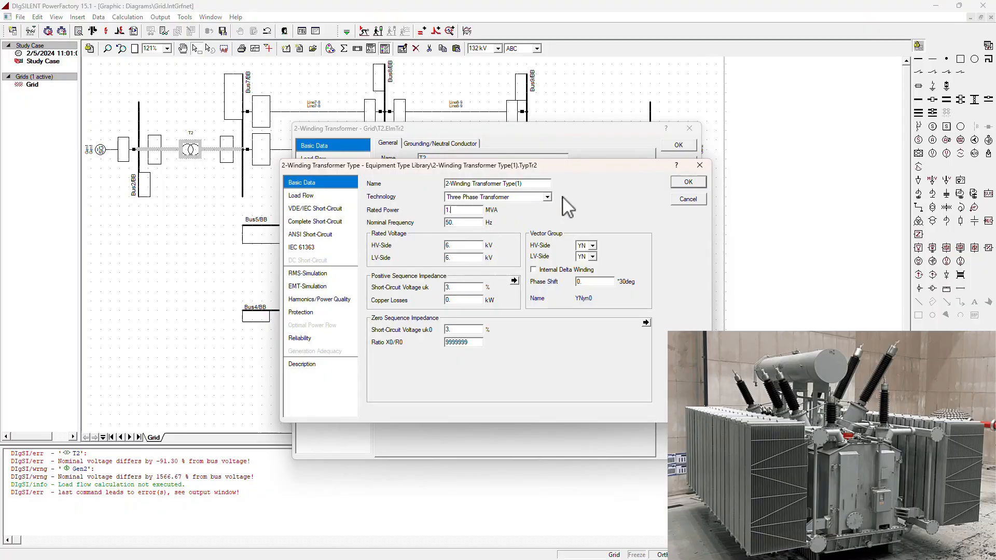
pyautogui.moveTo(550, 163); pyautogui.dragTo(413, 112)
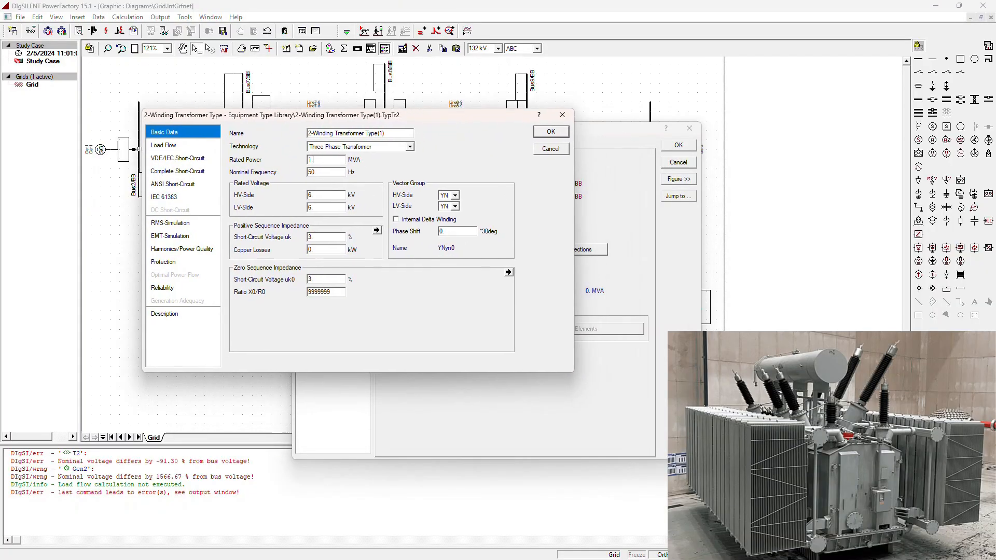
pyautogui.moveTo(995, 121); pyautogui.dragTo(878, 104)
pyautogui.moveTo(374, 118); pyautogui.dragTo(305, 152)
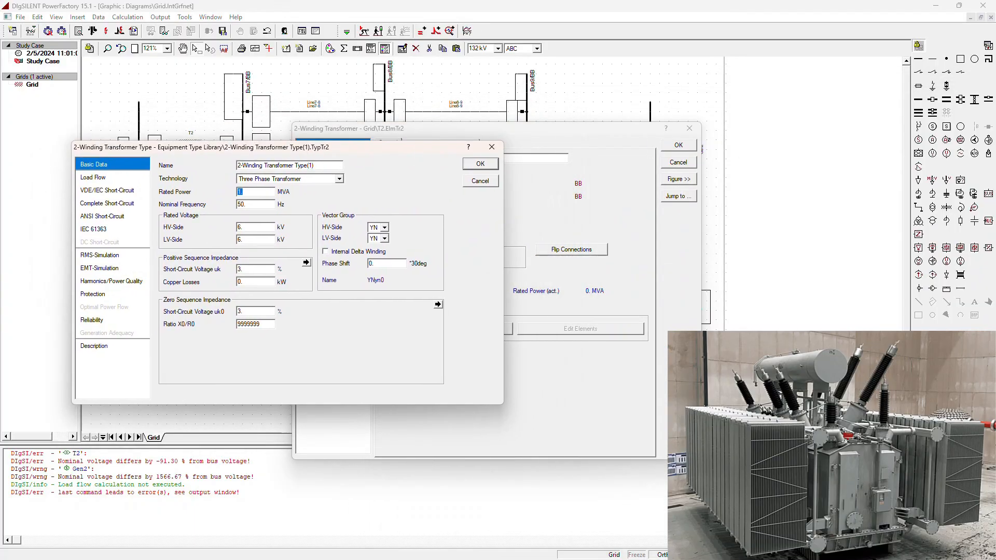
# Following the Snipping Tool reference, set the new type's rated power to 300 MVA, HV-side voltage to 230 kV and LV-side voltage to 13.8 kV.
pyautogui.hotkey('alt', 'Tab')
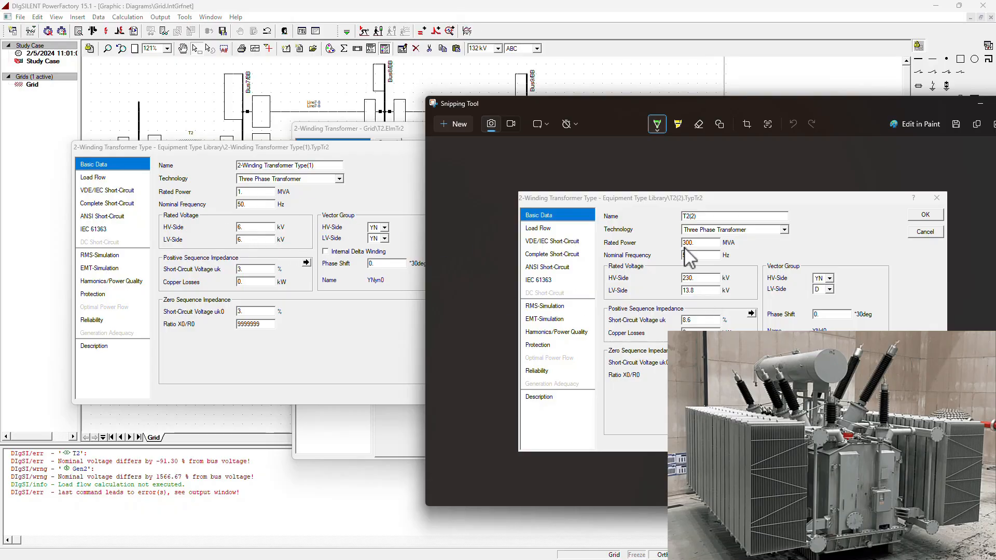
pyautogui.moveTo(257, 193); pyautogui.dragTo(98, 200)
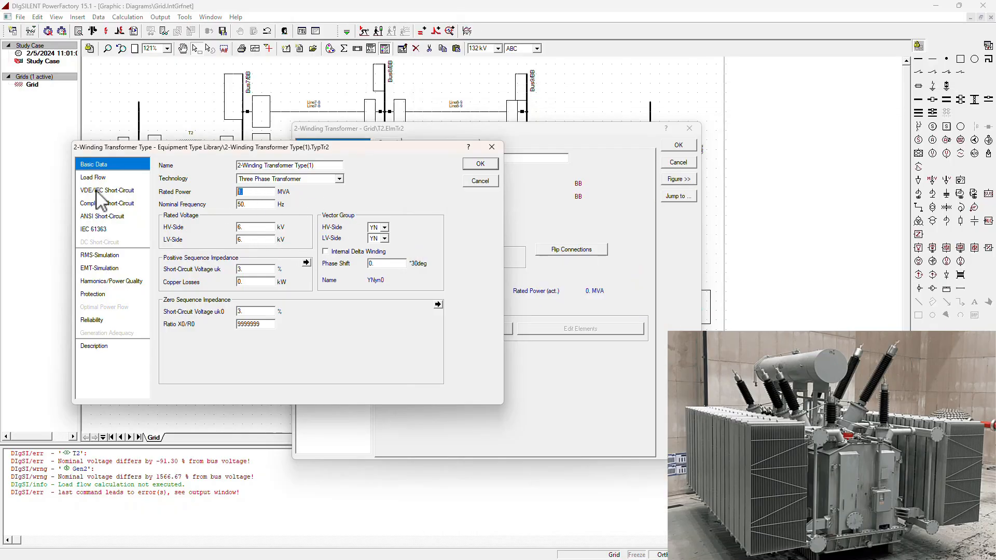
pyautogui.hotkey('alt', 'Tab')
pyautogui.hotkey('alt', 'Tab')
pyautogui.write('300')
pyautogui.click(250, 205)
pyautogui.moveTo(266, 228); pyautogui.dragTo(161, 231)
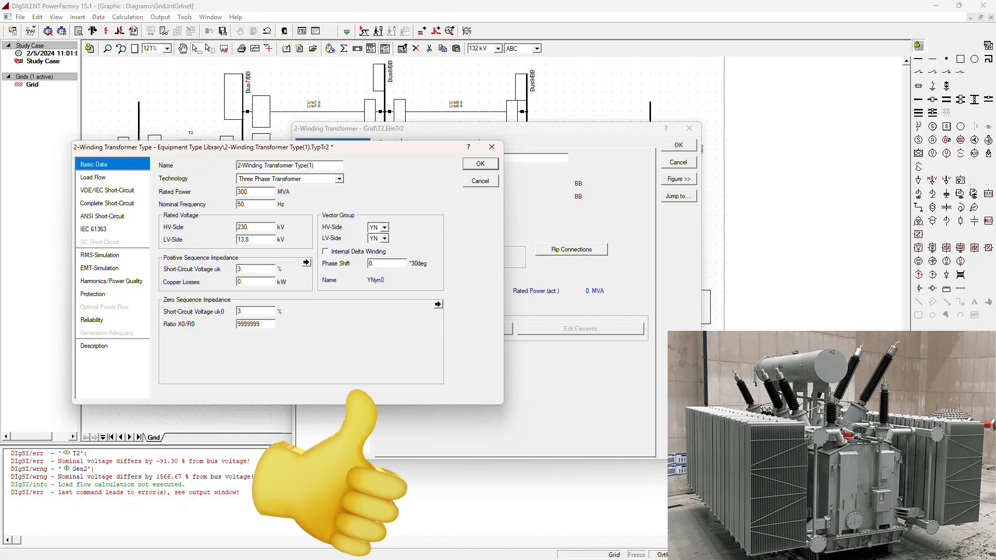
# Set the type's positive-sequence short-circuit voltage uk to 8.6 % and its zero-sequence X0/R0 ratio to 3.
pyautogui.hotkey('alt', 'Tab')
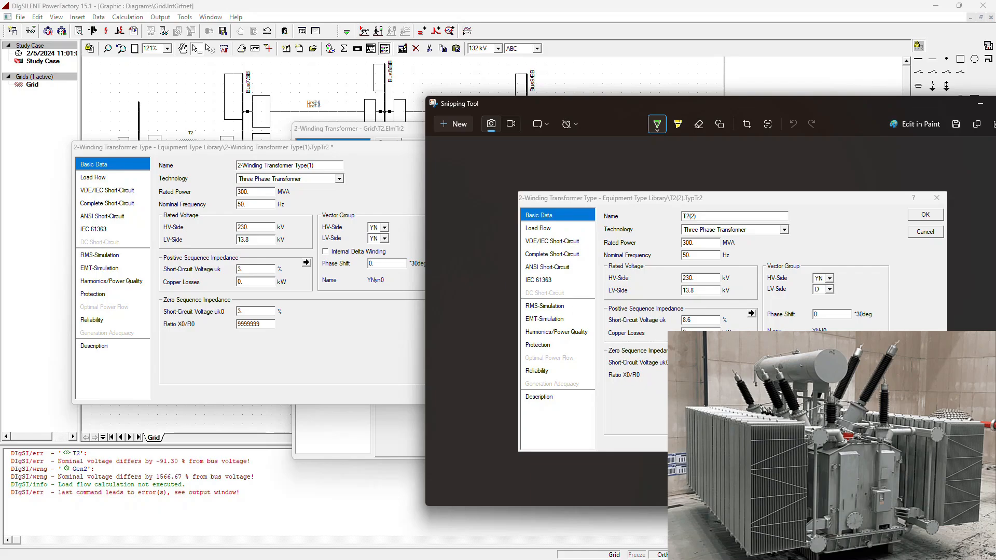
pyautogui.doubleClick(254, 269)
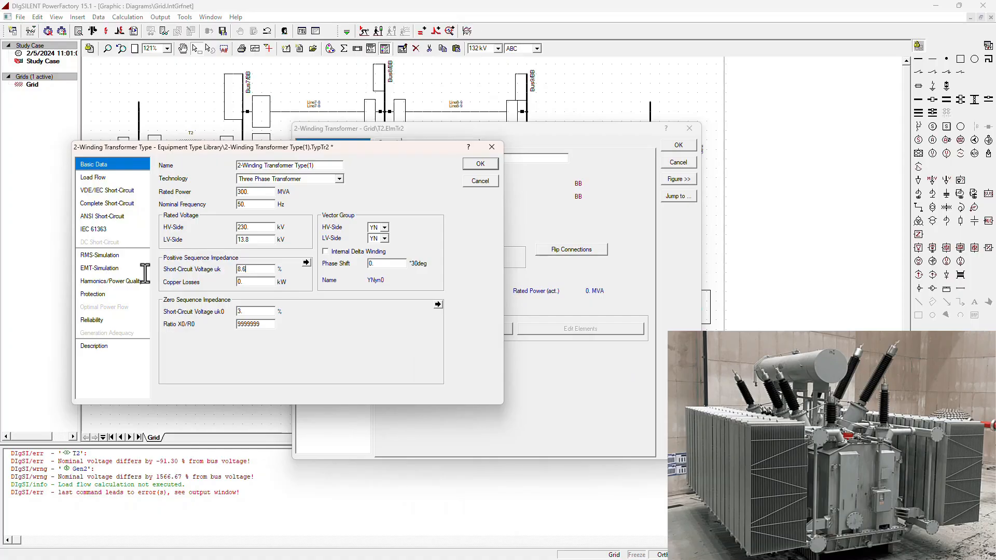
pyautogui.moveTo(262, 325); pyautogui.dragTo(251, 324)
pyautogui.click(386, 263)
# Compare the vector group with the Snipping Tool reference and set the type's LV-side connection to D.
pyautogui.hotkey('alt', 'Tab')
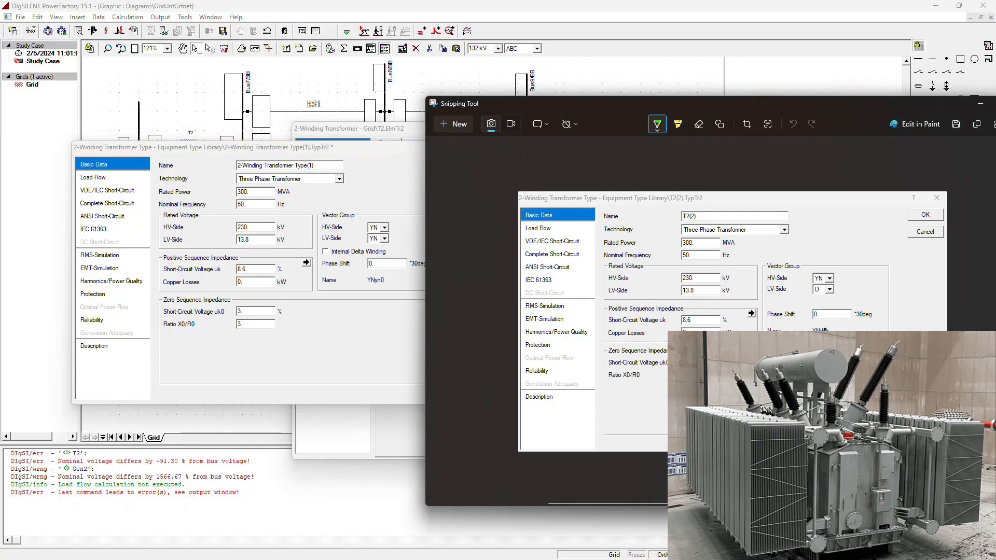
pyautogui.click(837, 308)
pyautogui.click(383, 338)
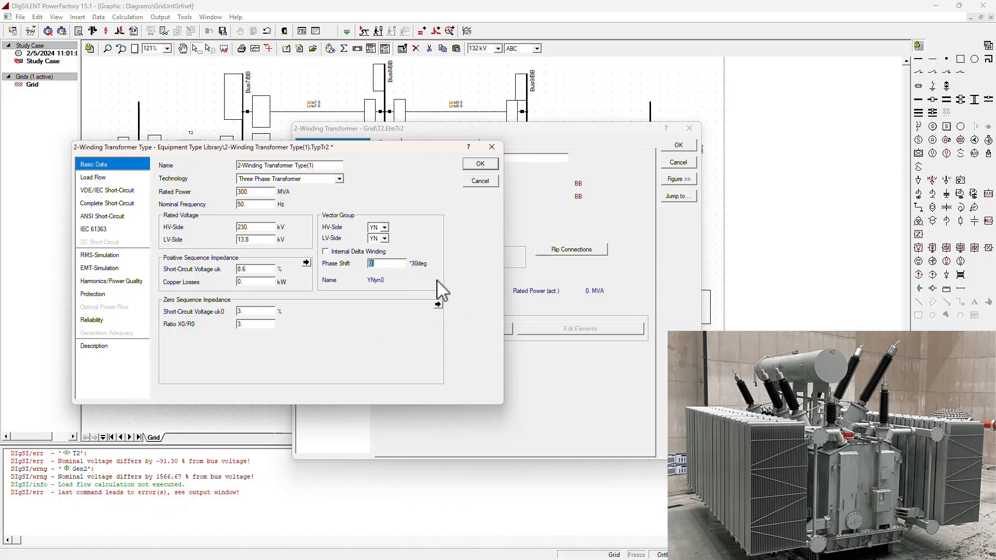
pyautogui.click(385, 238)
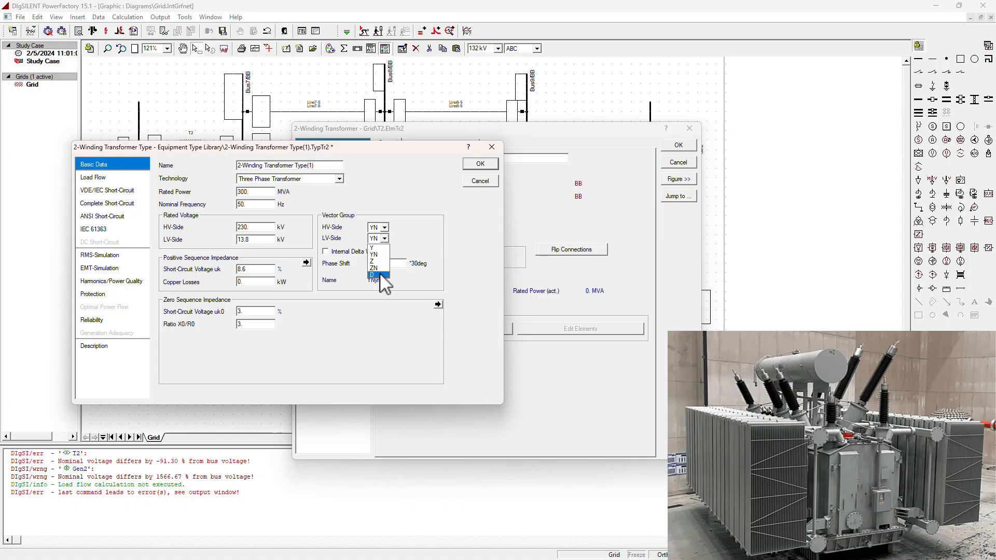
pyautogui.click(374, 274)
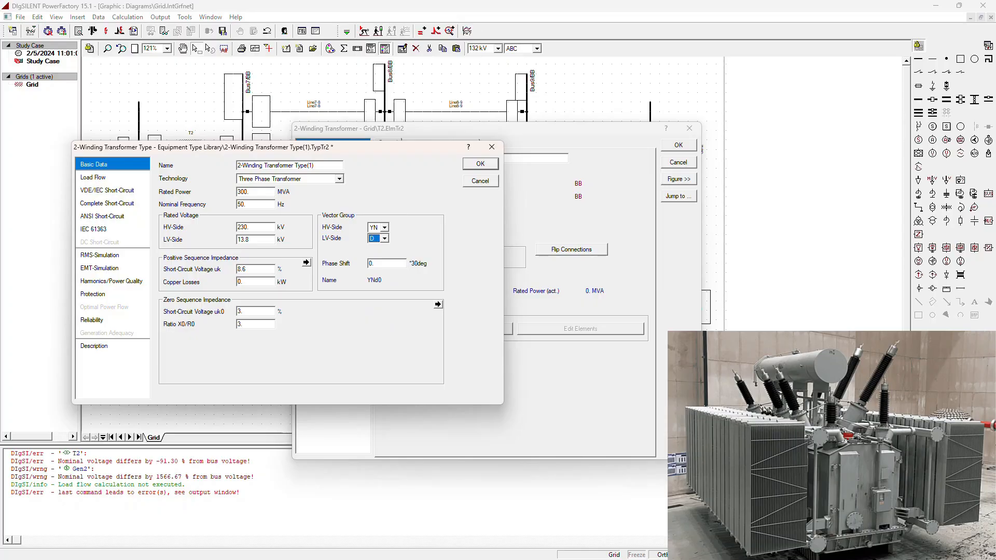
# Check the new type against the reference image, accept it, and confirm its assignment to transformer T2.
pyautogui.hotkey('alt', 'Tab')
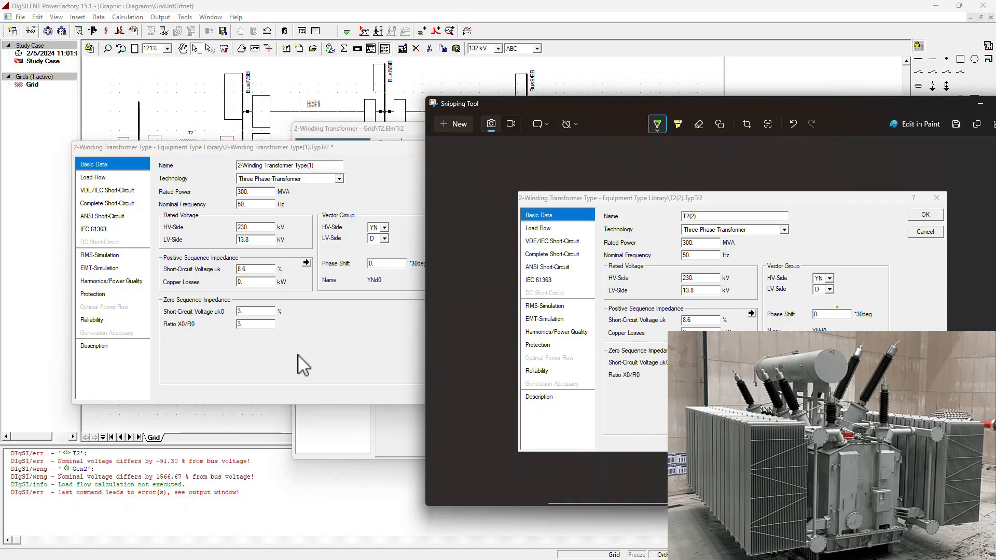
pyautogui.hotkey('alt', 'Tab')
pyautogui.click(477, 167)
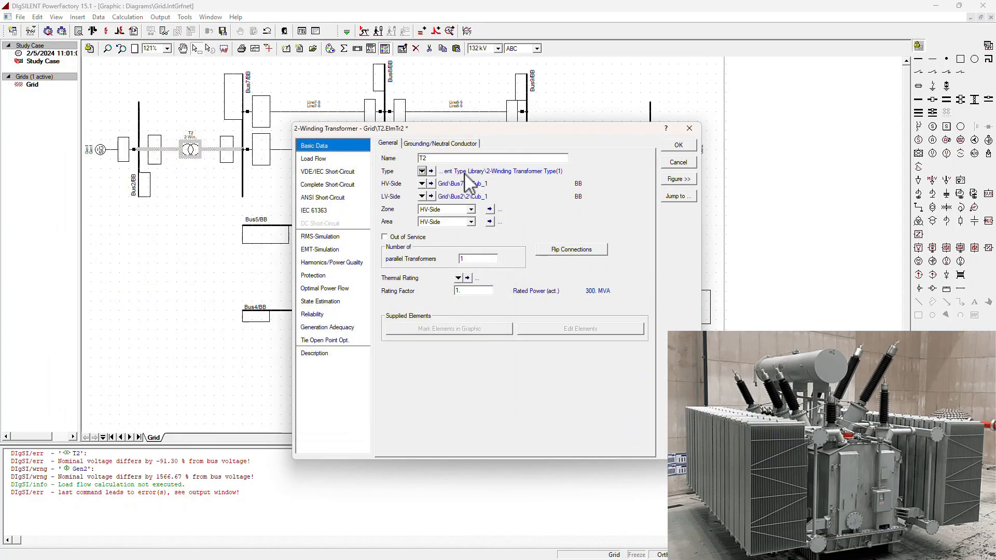
pyautogui.click(678, 146)
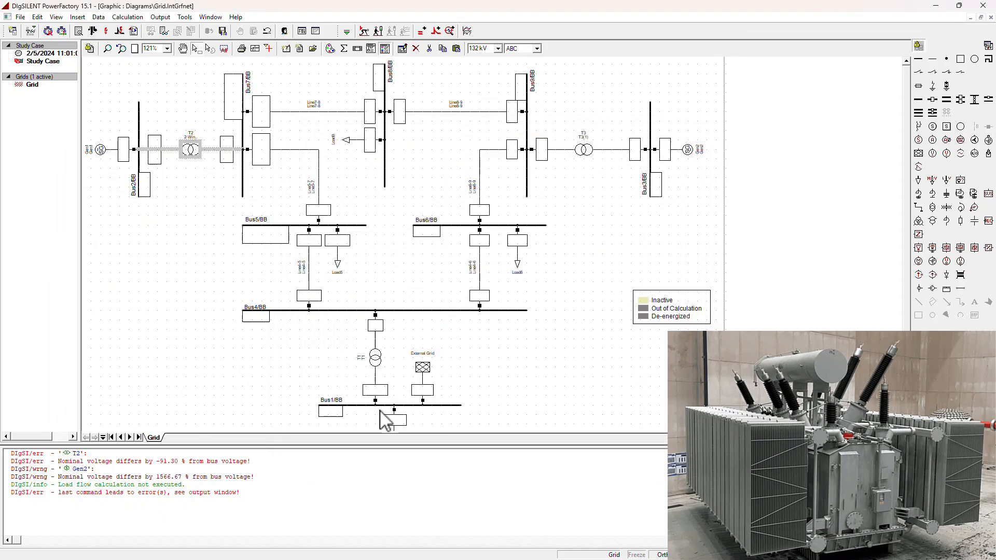
pyautogui.click(654, 332)
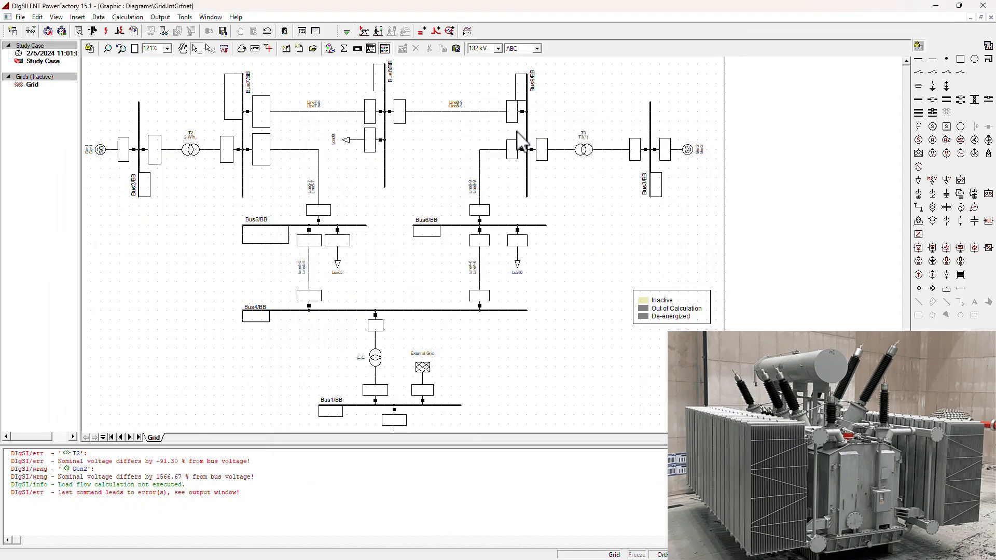
# Execute the balanced, positive-sequence AC load flow and examine the results around Bus2, transformer T2 and Bus7.
pyautogui.click(94, 31)
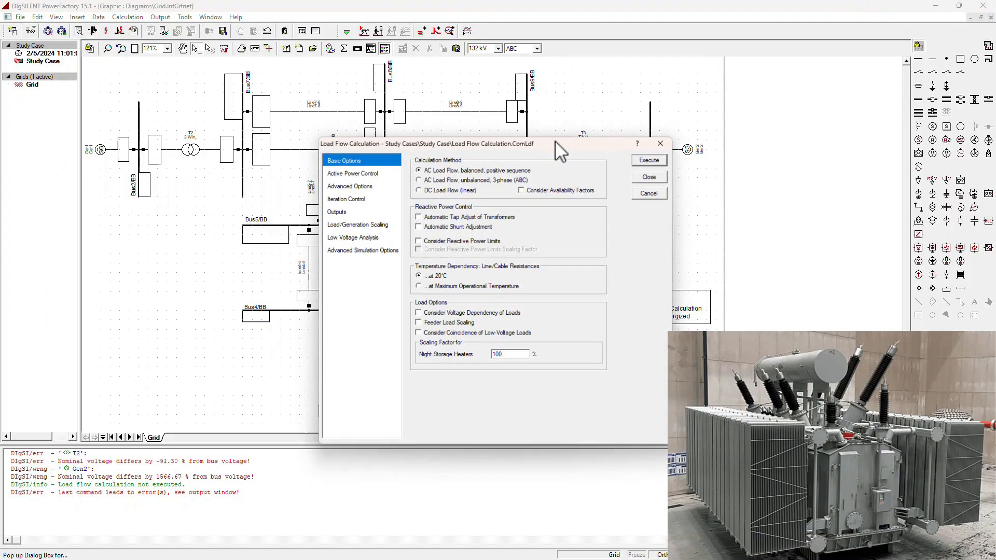
pyautogui.click(652, 159)
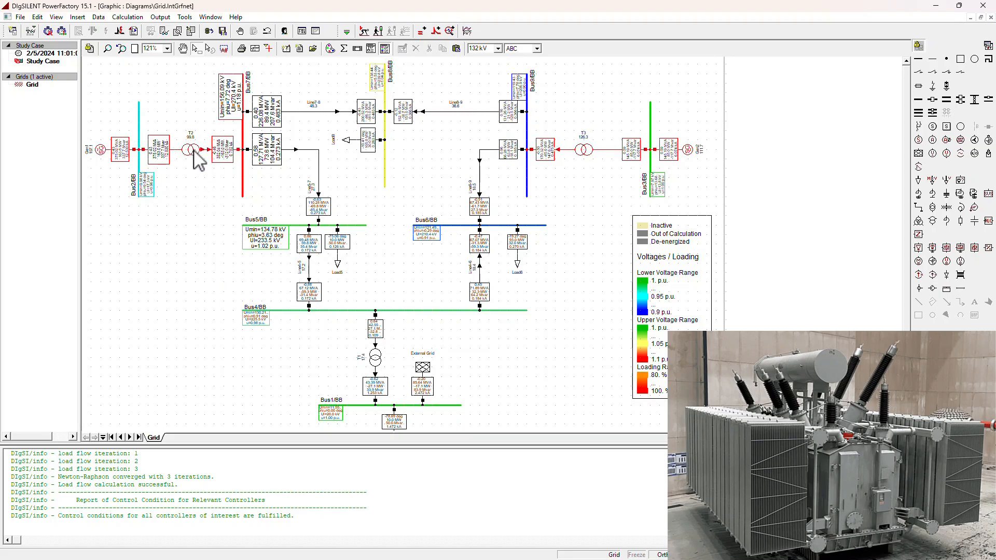
pyautogui.click(139, 164)
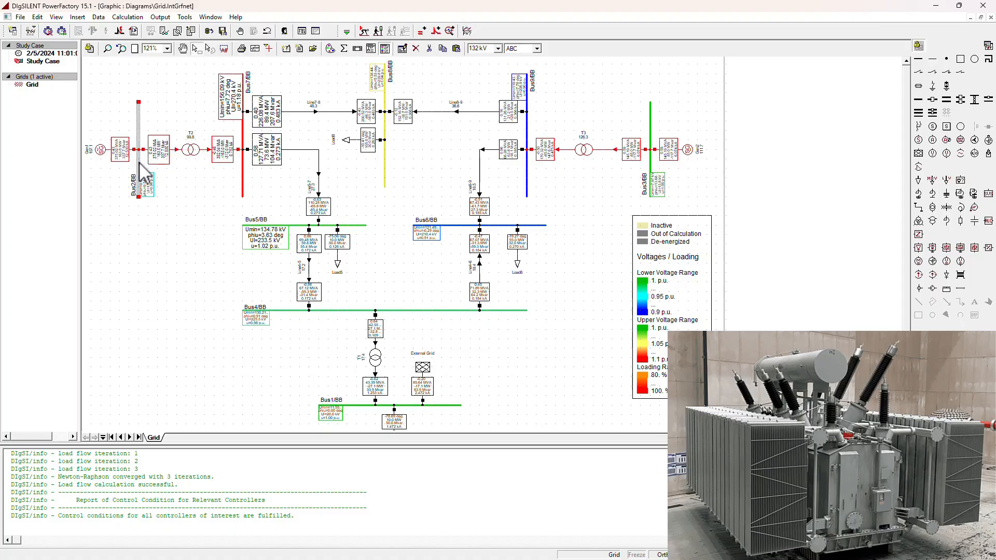
pyautogui.click(243, 169)
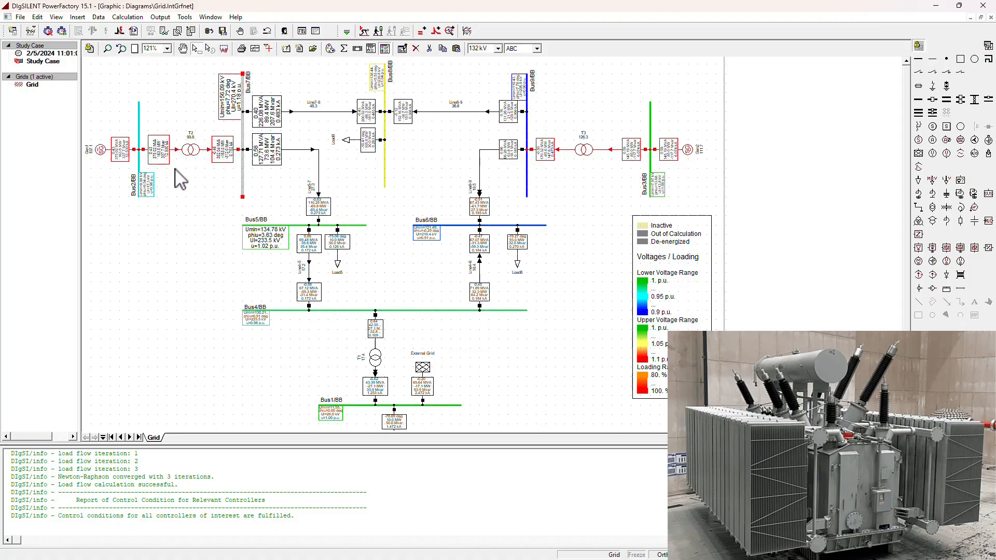
pyautogui.click(139, 170)
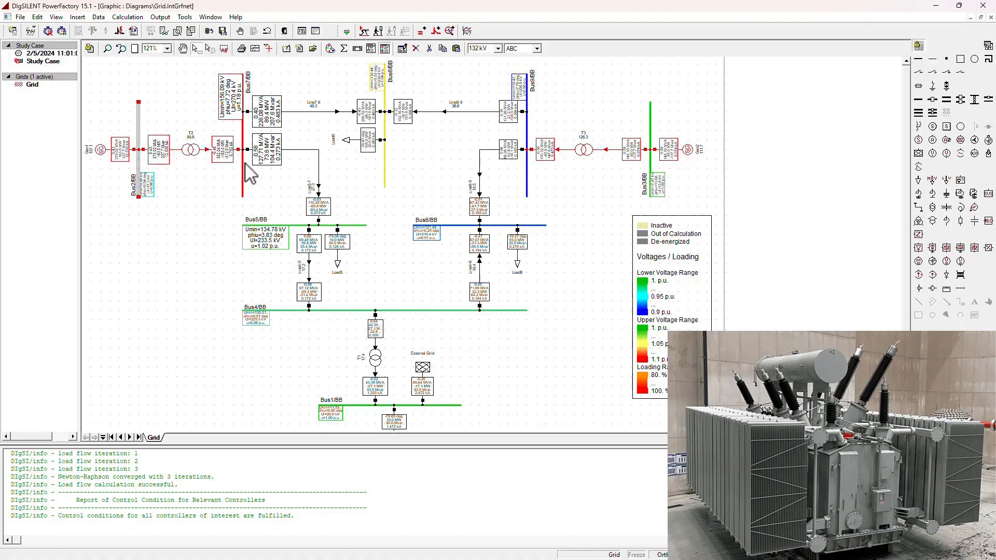
pyautogui.click(207, 209)
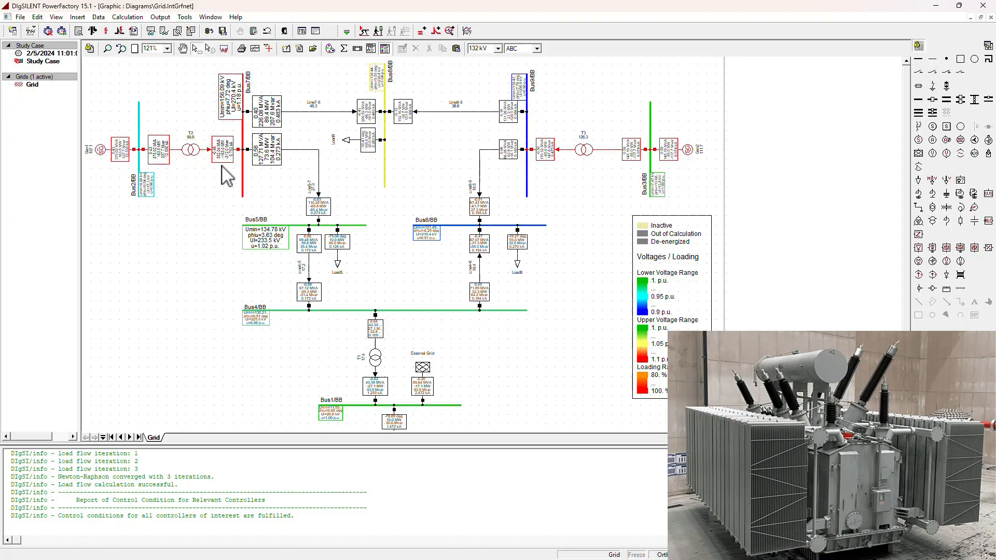
# Review the ratings, impedances and vector group of the type assigned to transformer T2.
pyautogui.doubleClick(192, 149)
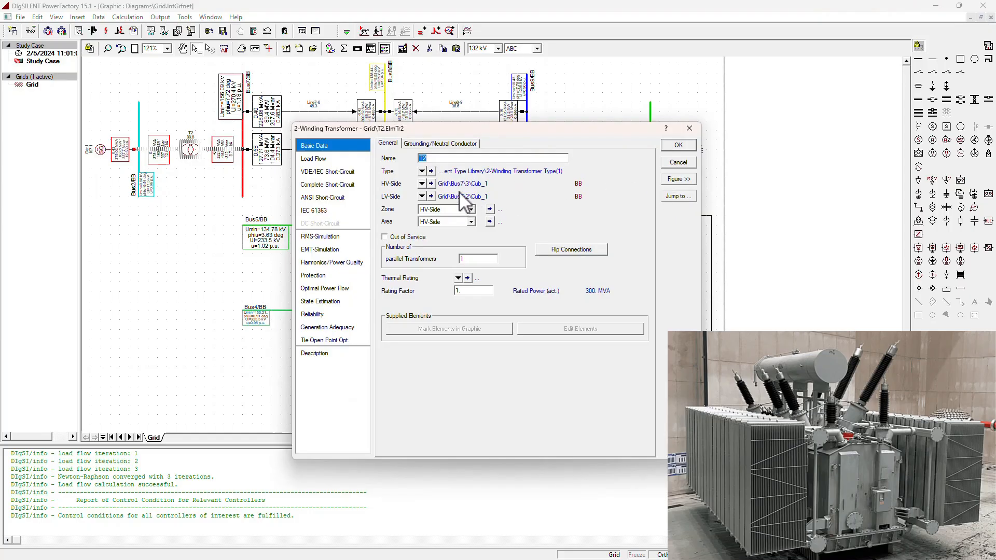
pyautogui.click(432, 172)
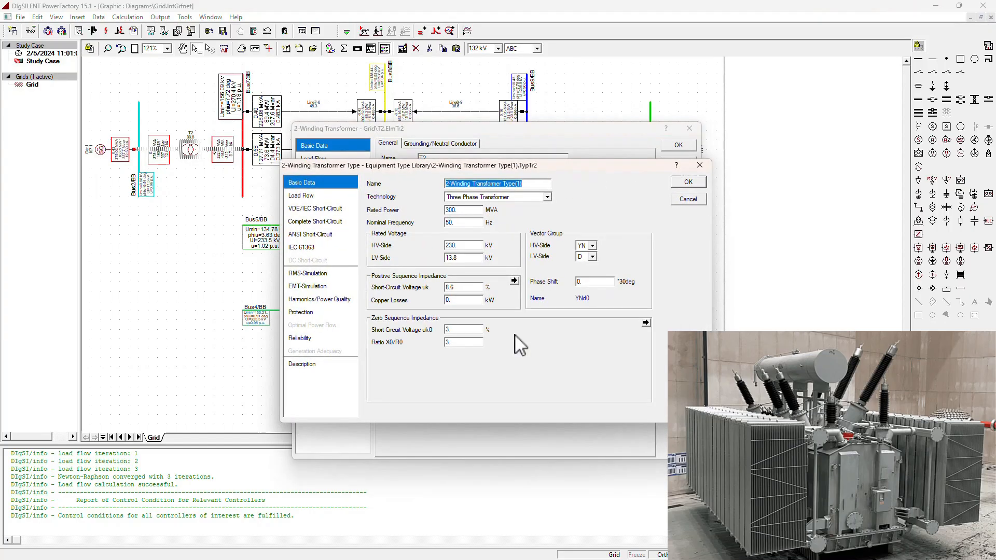
pyautogui.press('Escape')
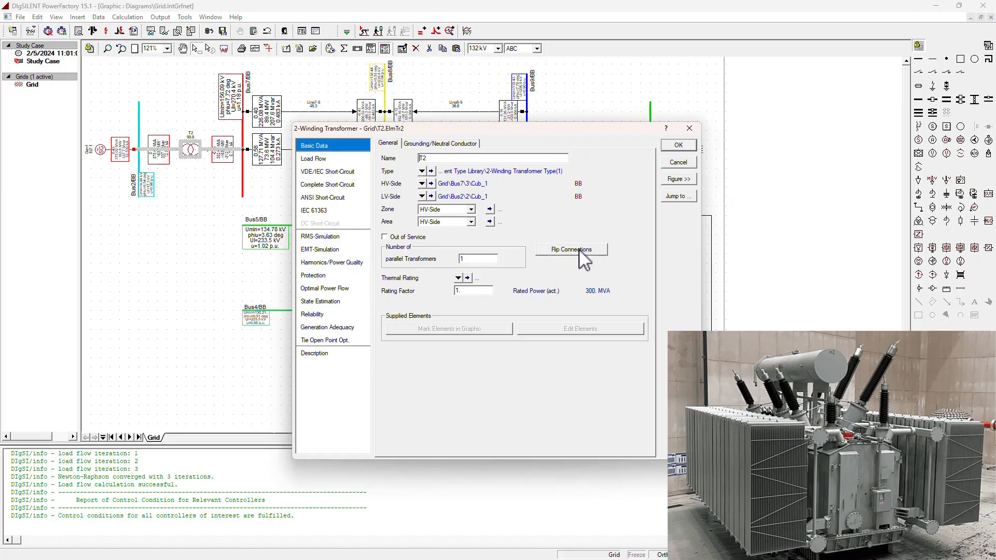
# Try to flip transformer T2's connections so that Bus2 is on the HV side and Bus7 on the LV side.
pyautogui.click(580, 252)
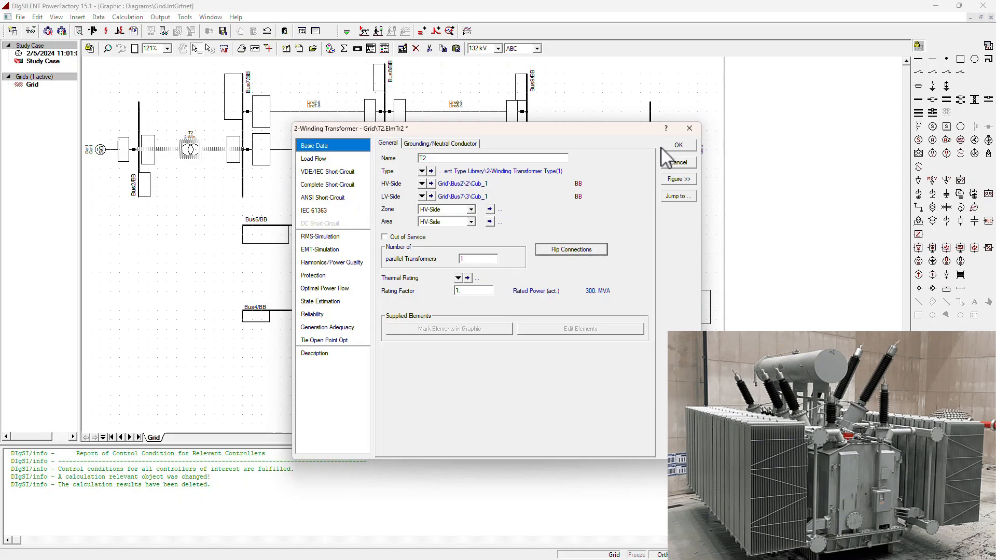
pyautogui.click(678, 145)
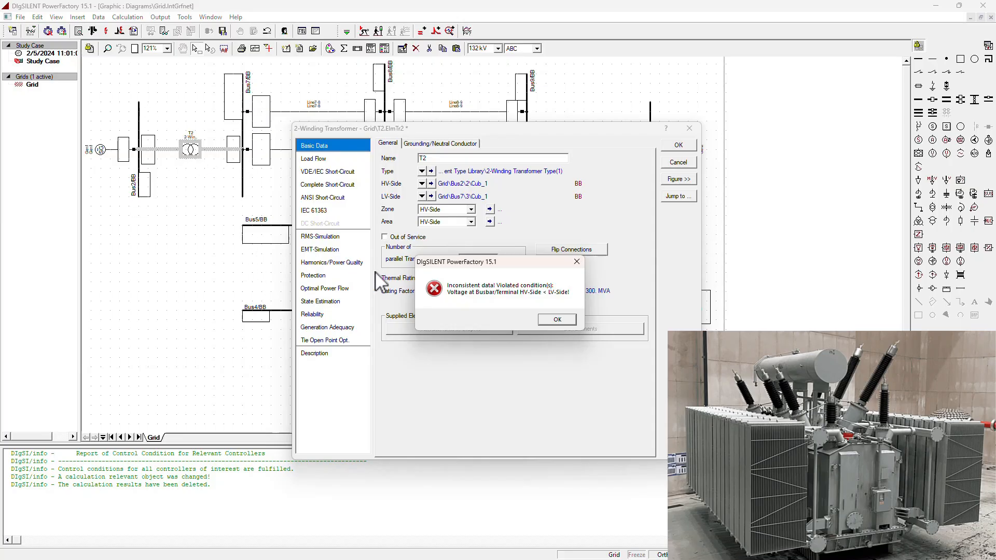
pyautogui.click(554, 320)
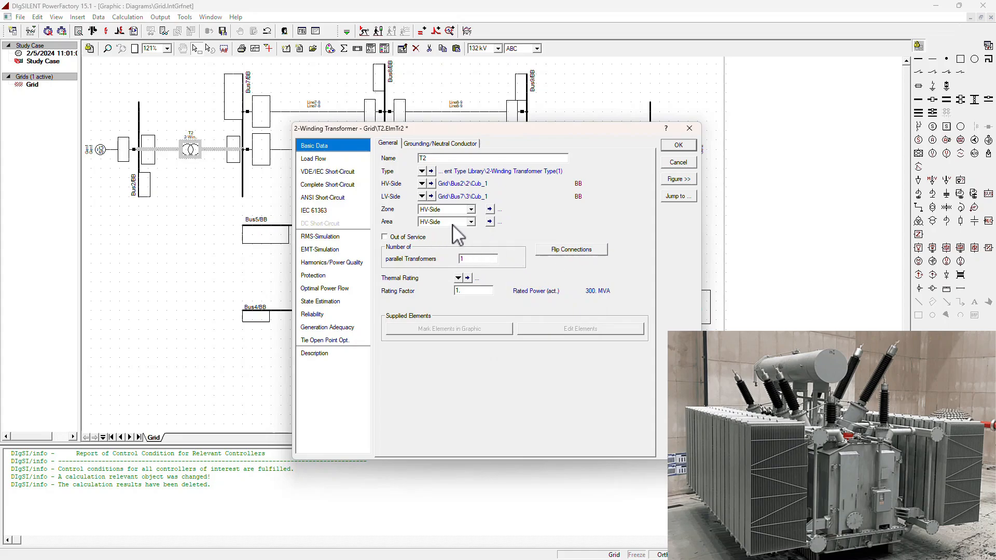
# Flip T2's connections back to Bus7 on the HV side and Bus2 on the LV side, and rerun the balanced, positive-sequence AC load flow.
pyautogui.click(567, 250)
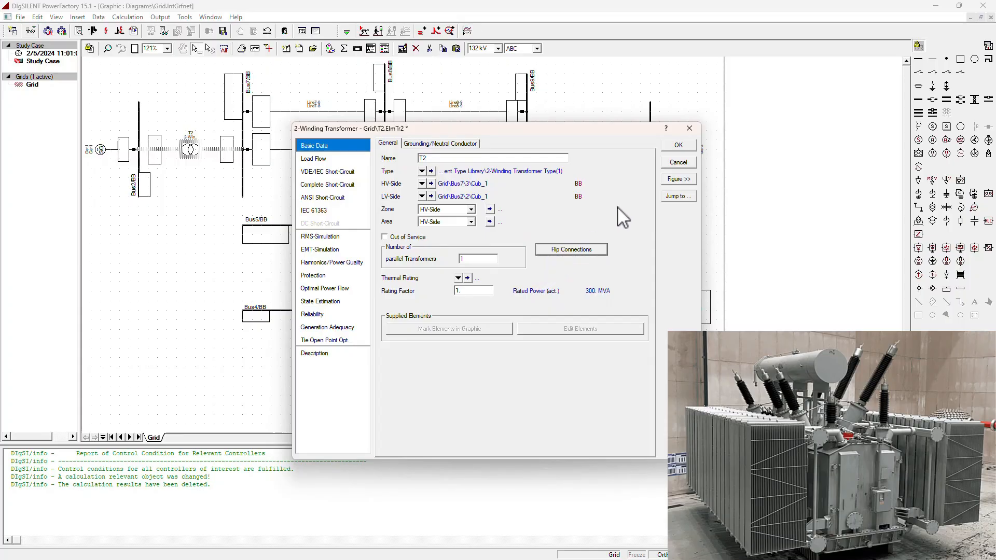
pyautogui.click(677, 147)
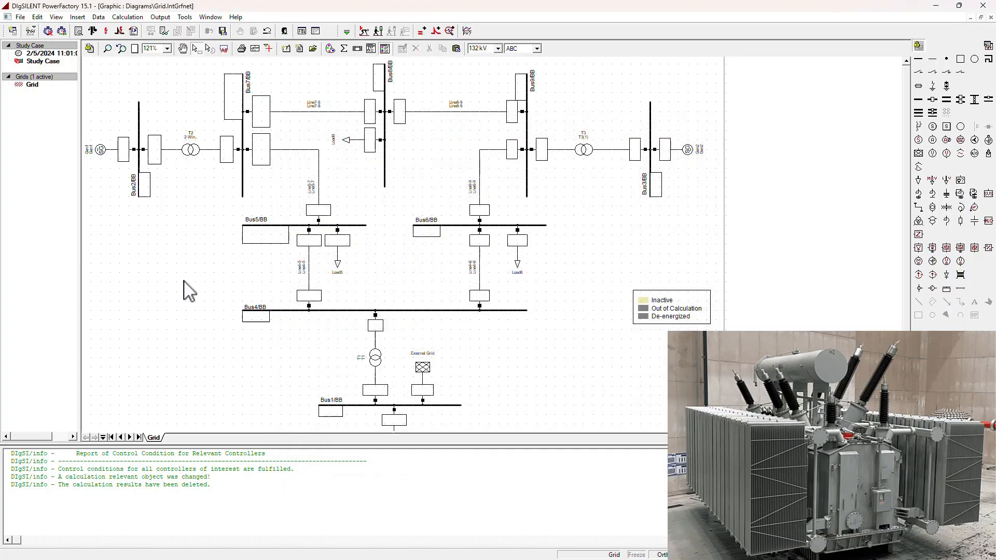
pyautogui.click(92, 30)
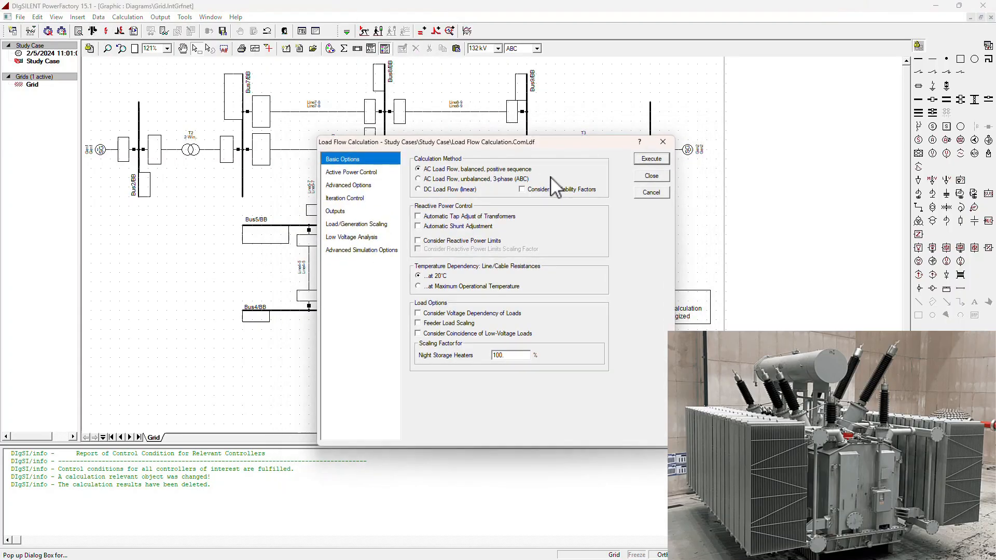
pyautogui.click(652, 159)
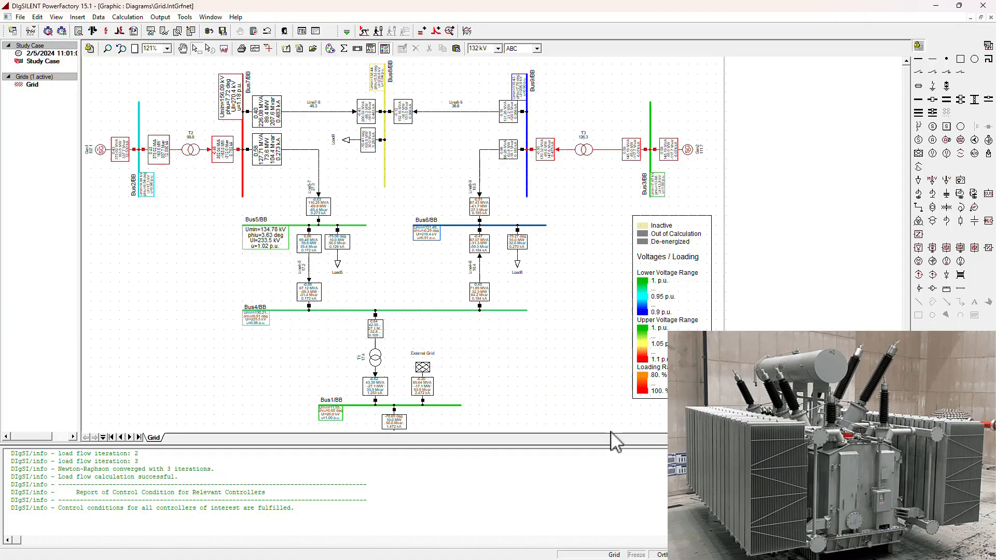
pyautogui.click(102, 150)
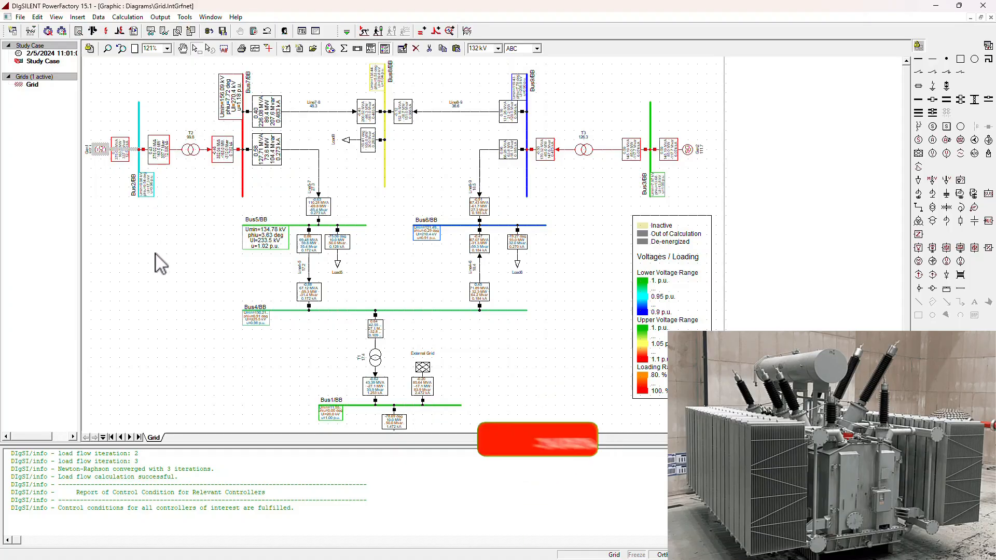
pyautogui.click(131, 292)
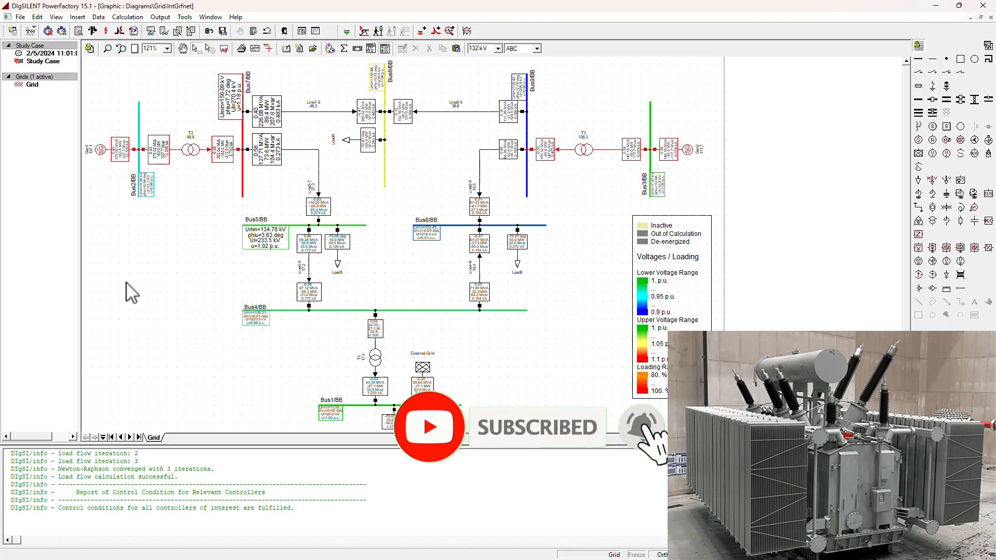
pyautogui.click(481, 164)
pyautogui.click(318, 157)
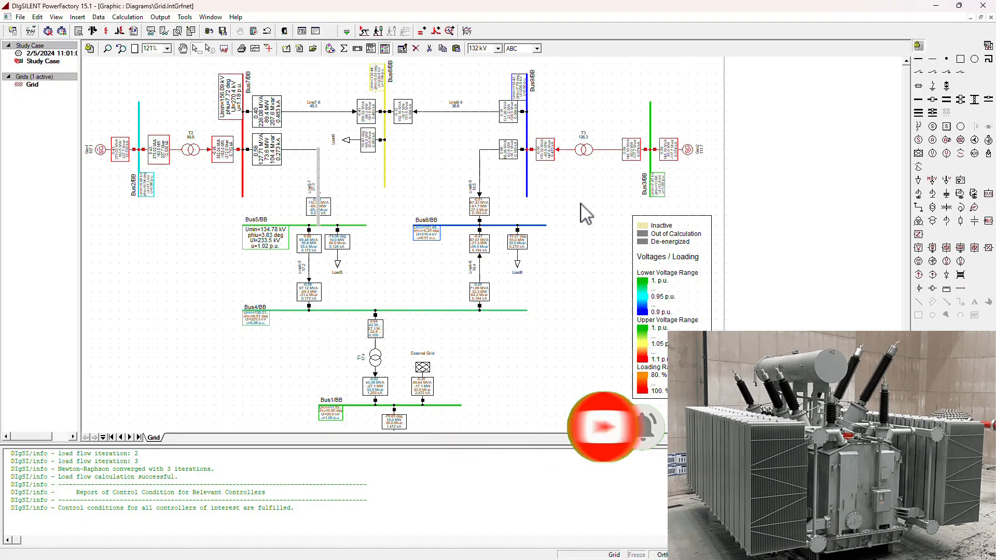
pyautogui.click(307, 155)
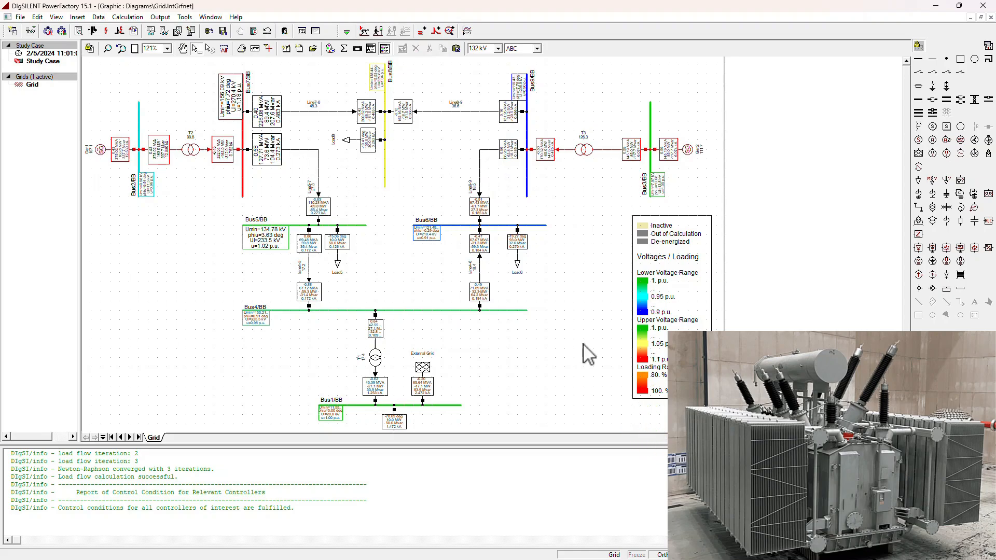